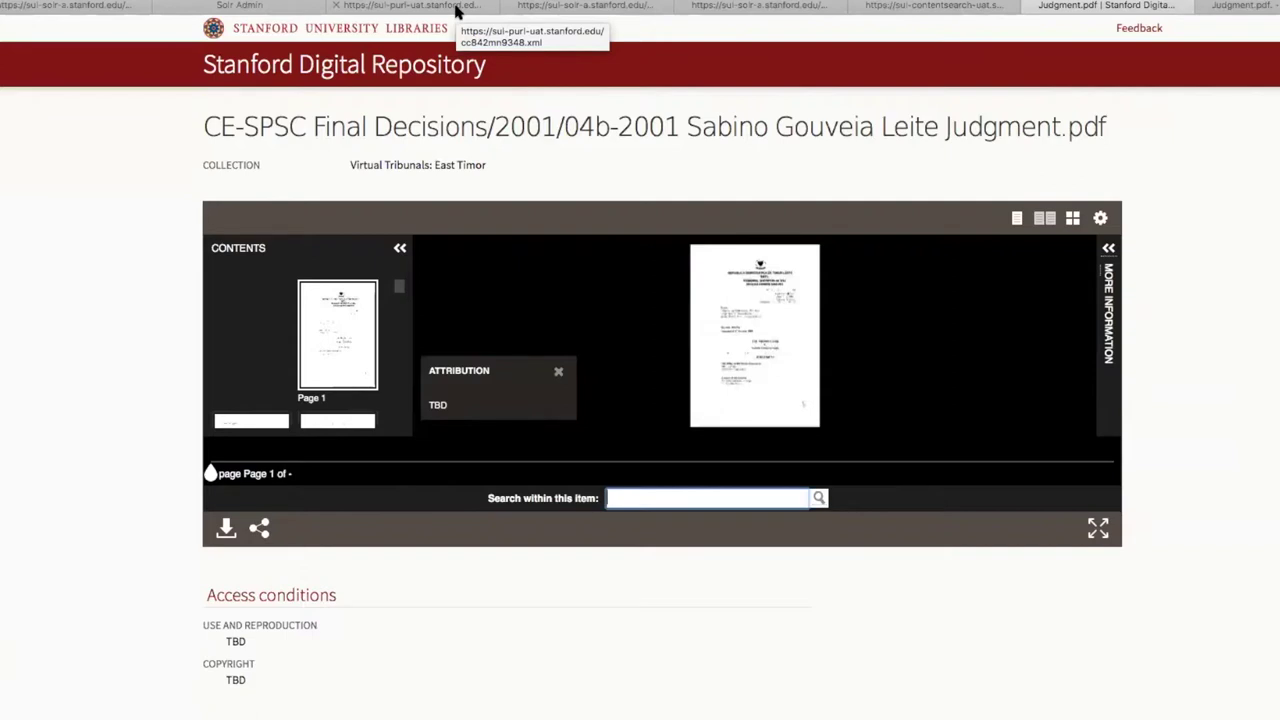
Examine the page resources in the PURL XML for cc842mn9348, highlighting the OCR XML file entry for Page 9.
click(455, 8)
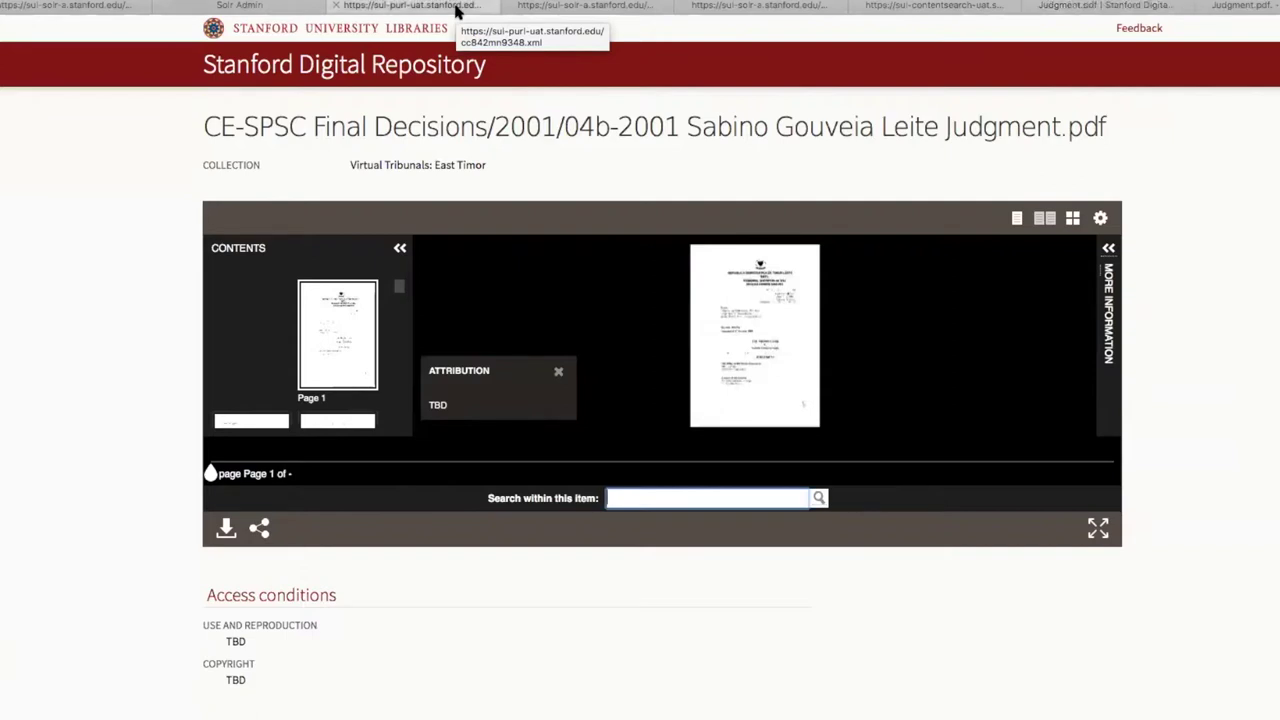
scroll(451, 49, down, 10)
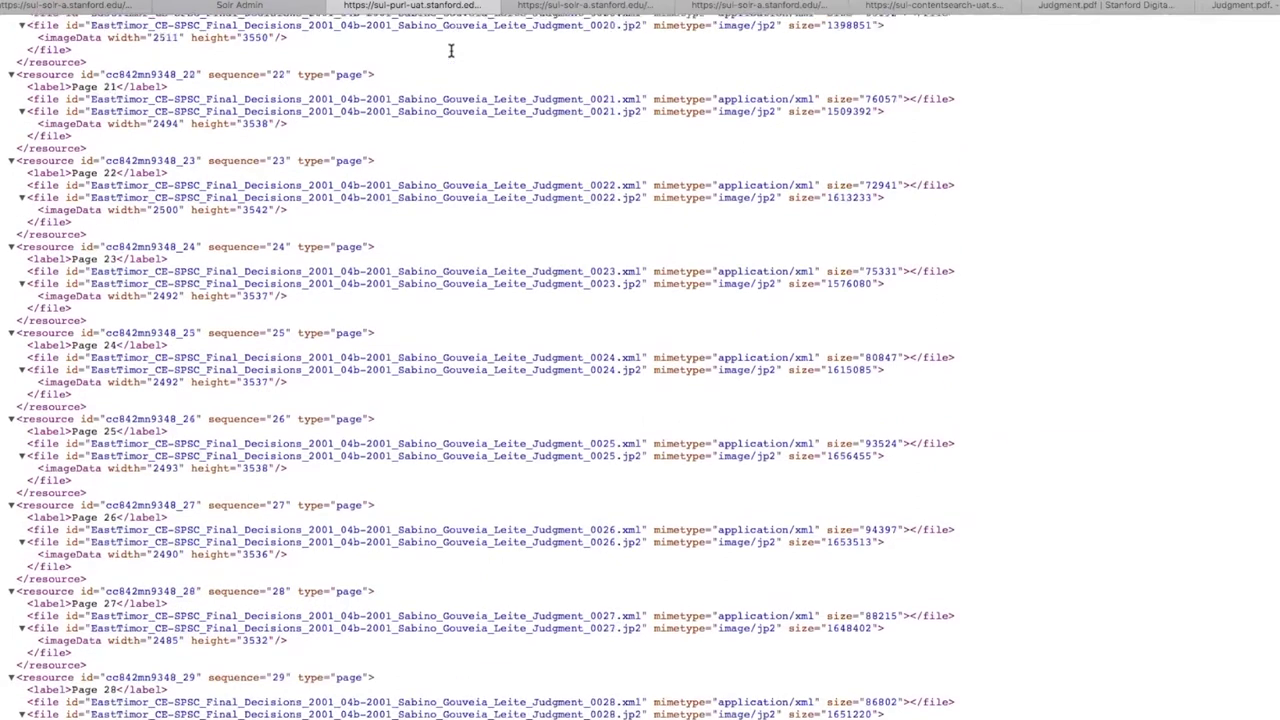
scroll(450, 50, up, 7)
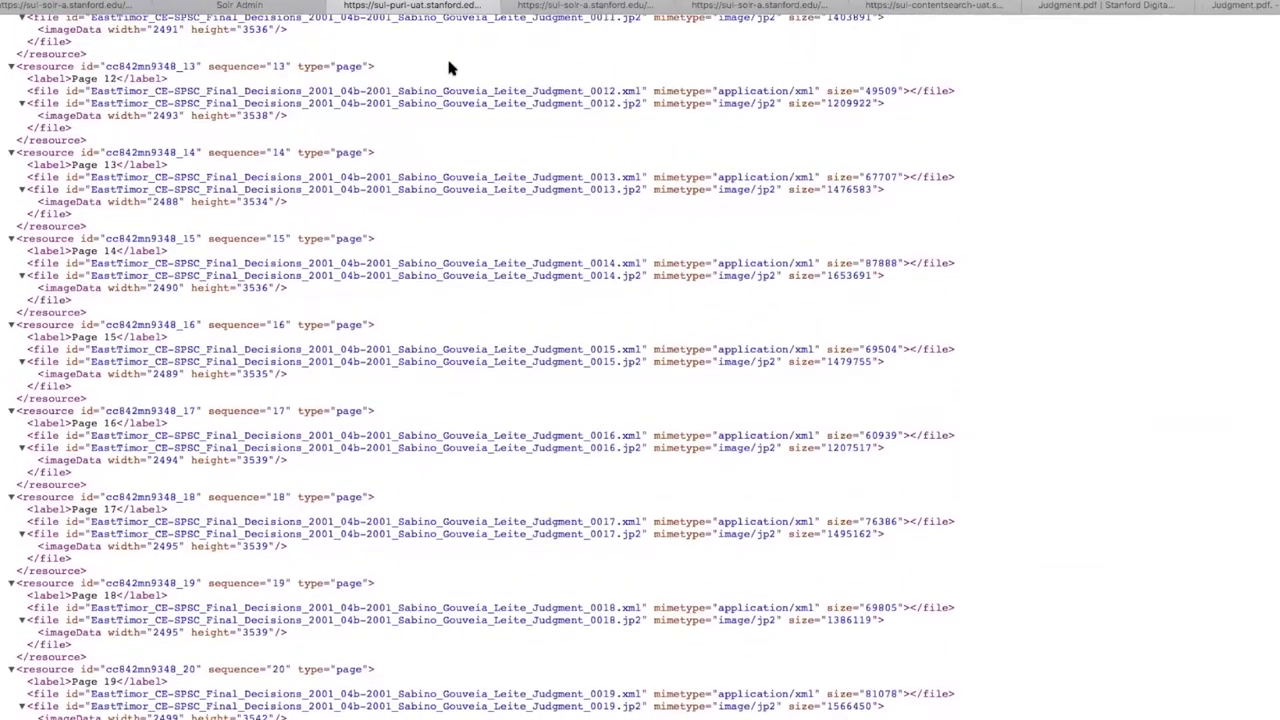
scroll(448, 62, up, 3)
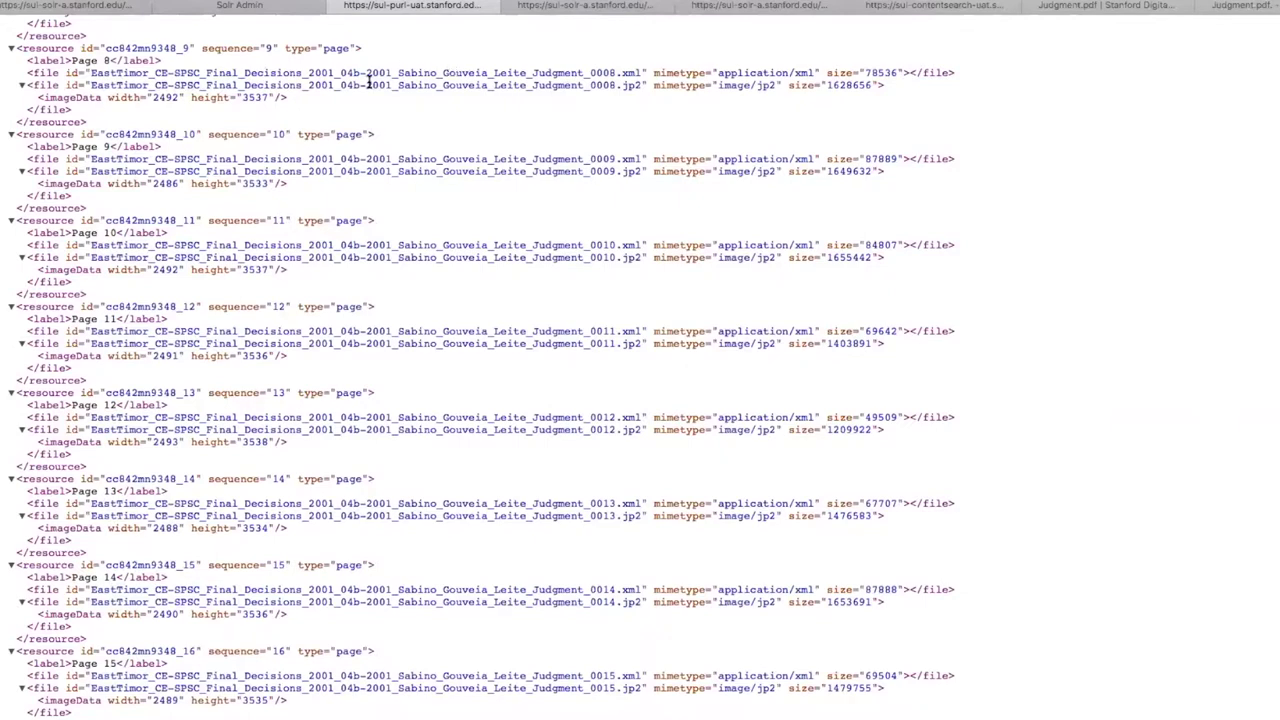
drag(90, 160, 643, 158)
Open the judgment's page 5 OCR XML file from stacks.stanford.edu in a new browser tab.
key(super+t)
text(stacks.)
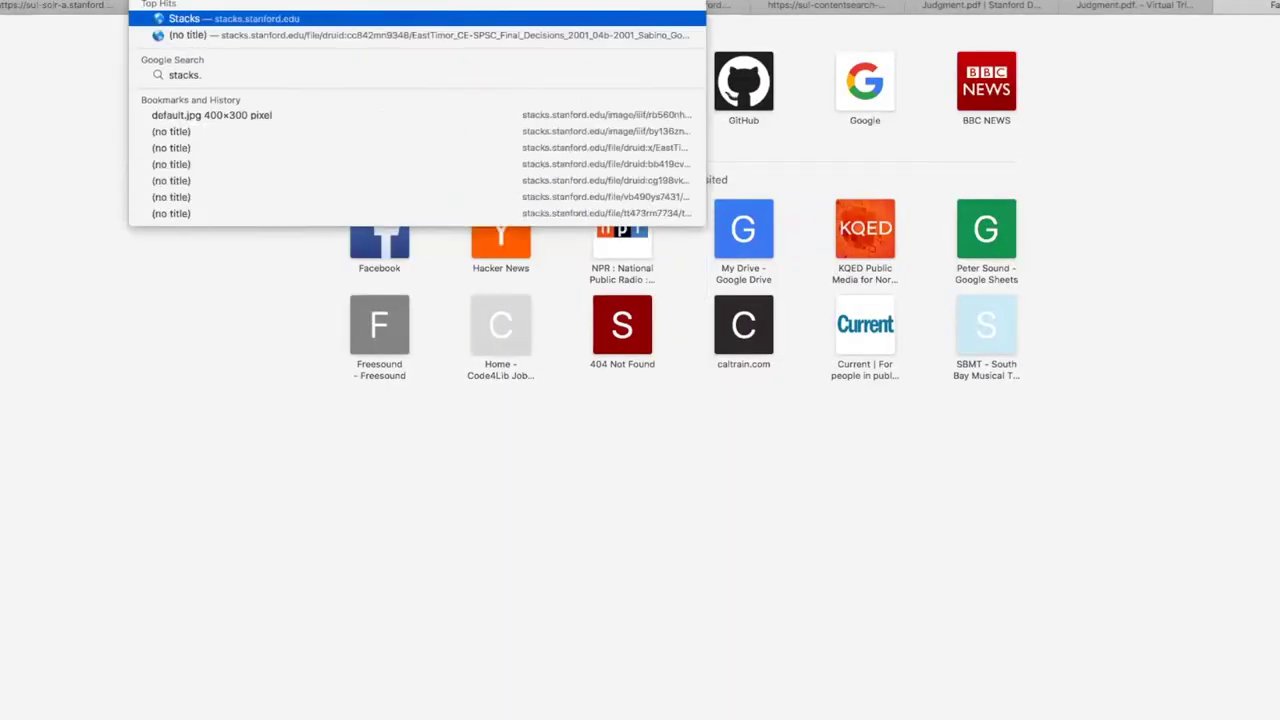
key(Right)
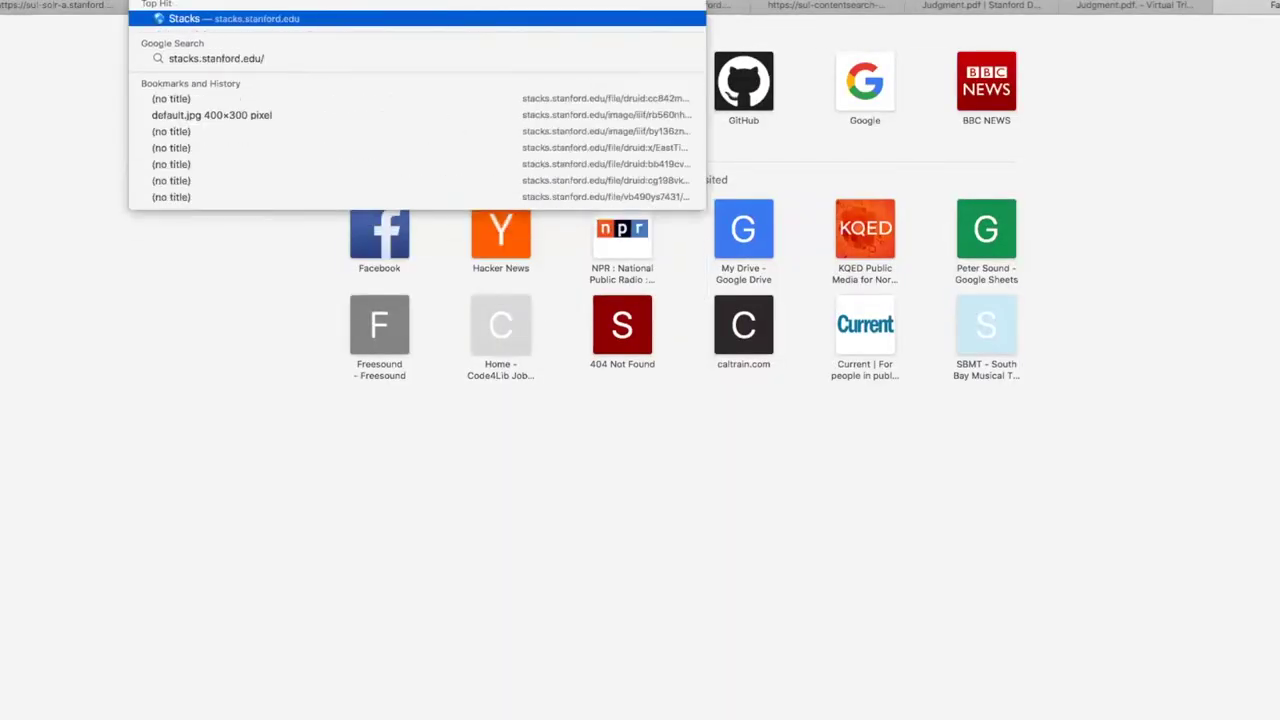
key(Down)
key(Down)
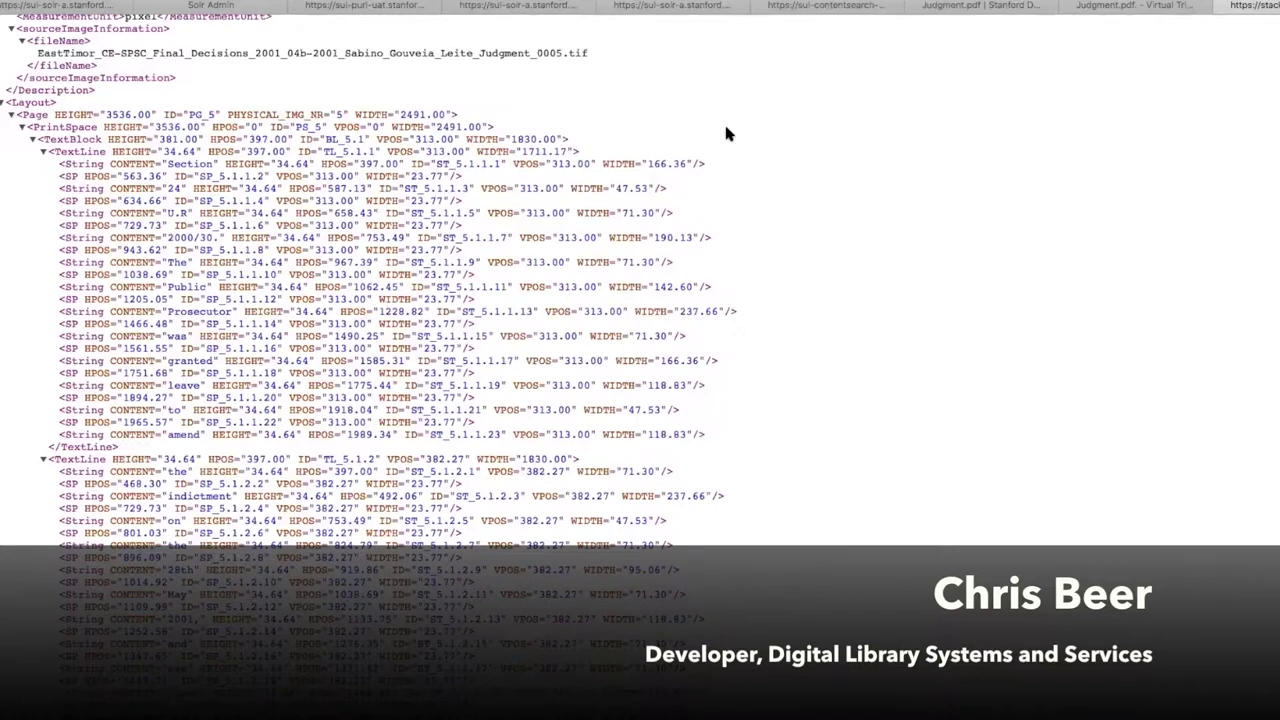
Enlarge the OCR XML and examine the "Section" string, its size and position attributes, and its enclosing TextLine element.
key(super+equal)
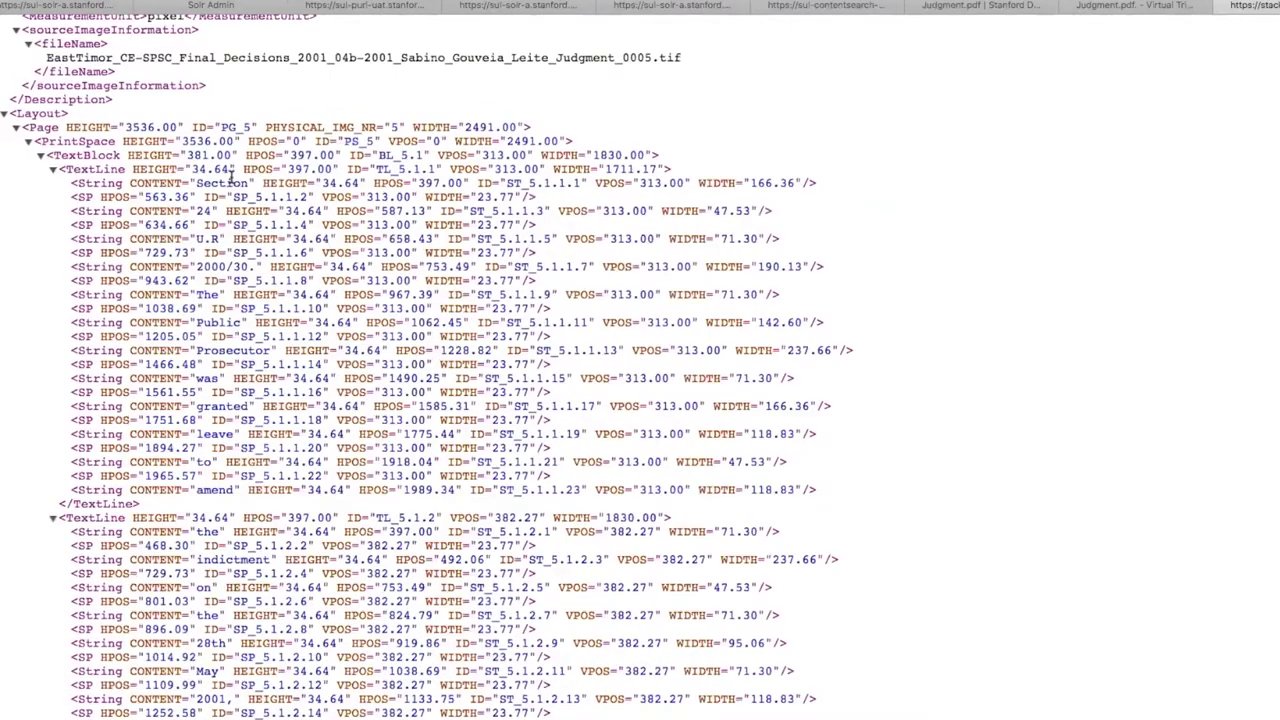
key(super+equal)
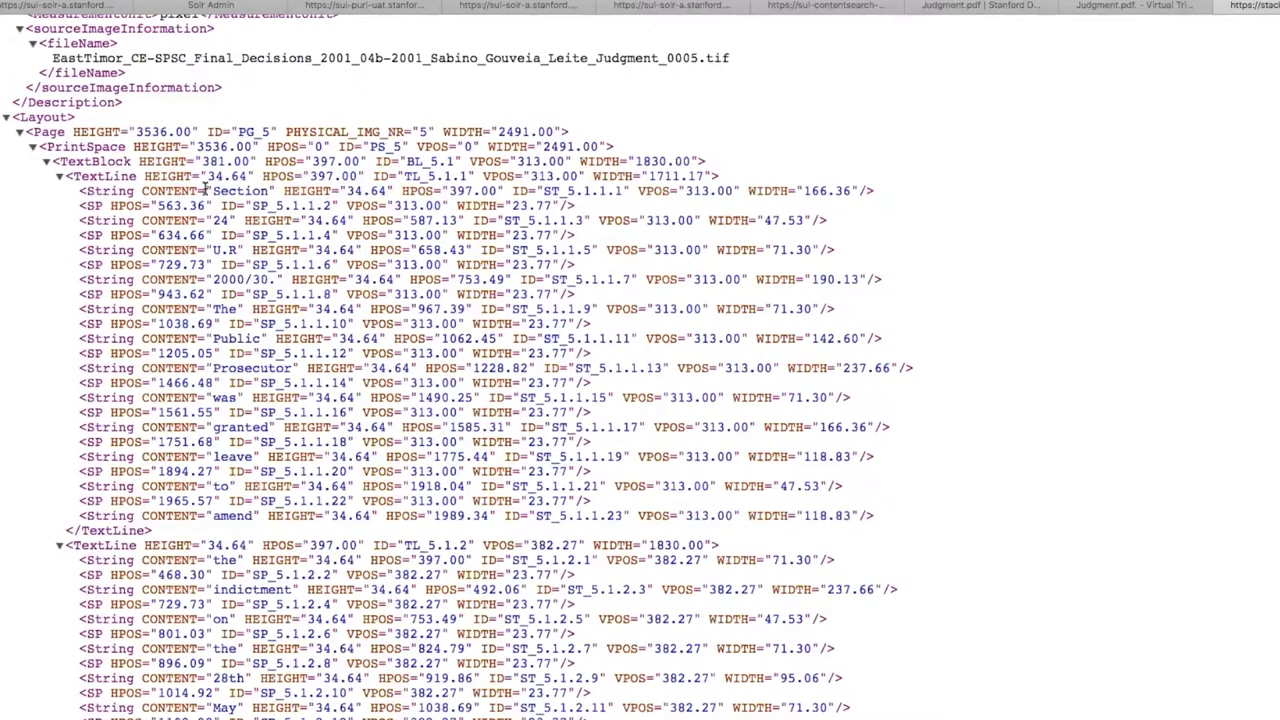
double_click(235, 190)
click(221, 189)
drag(284, 190, 857, 191)
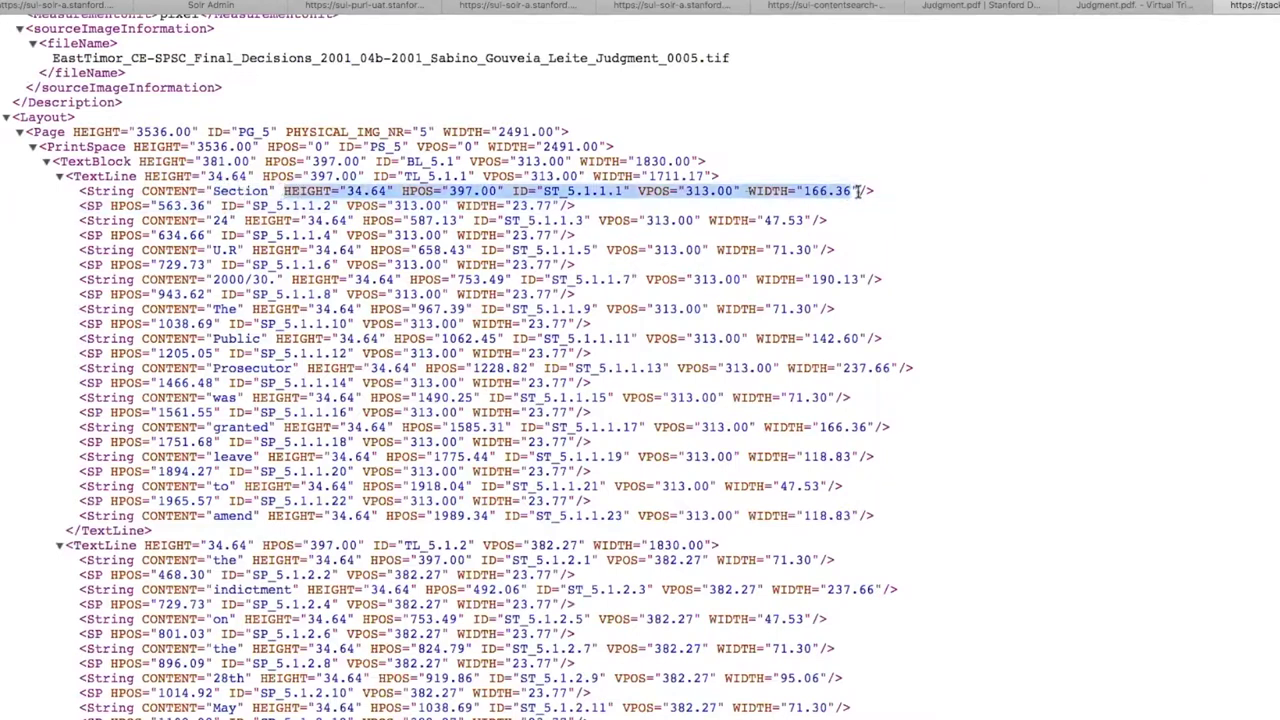
double_click(90, 177)
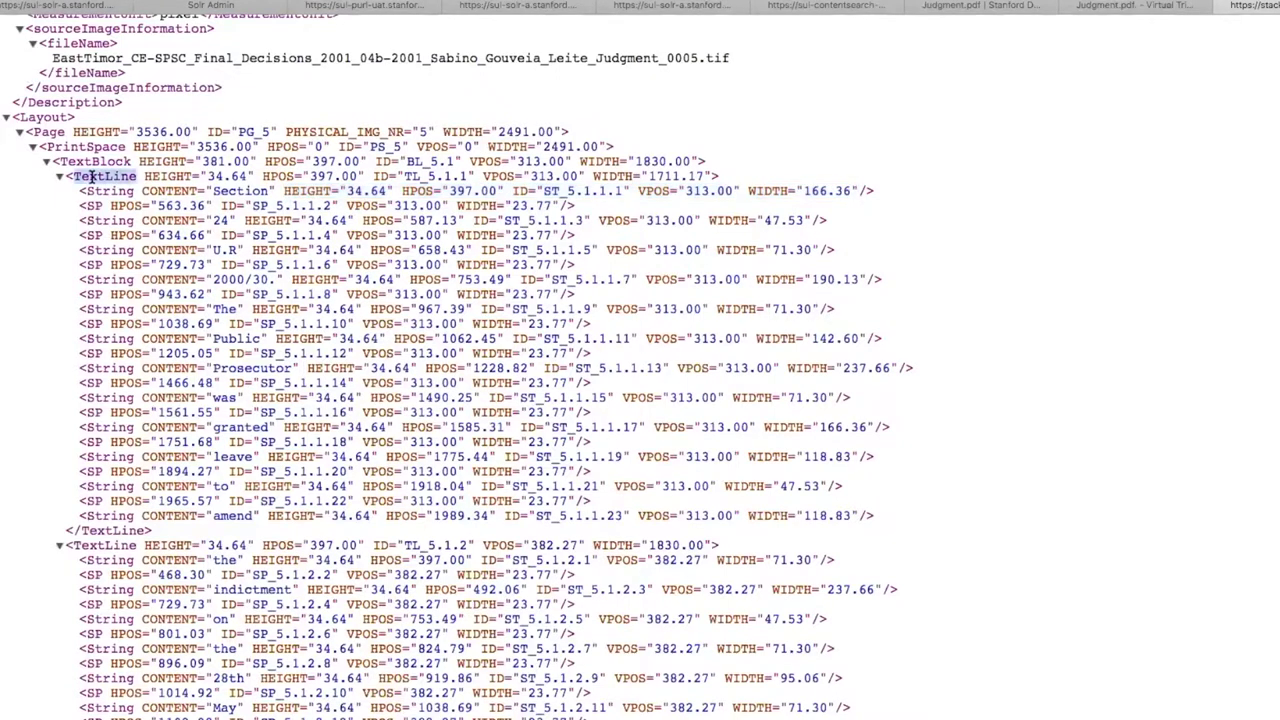
click(58, 140)
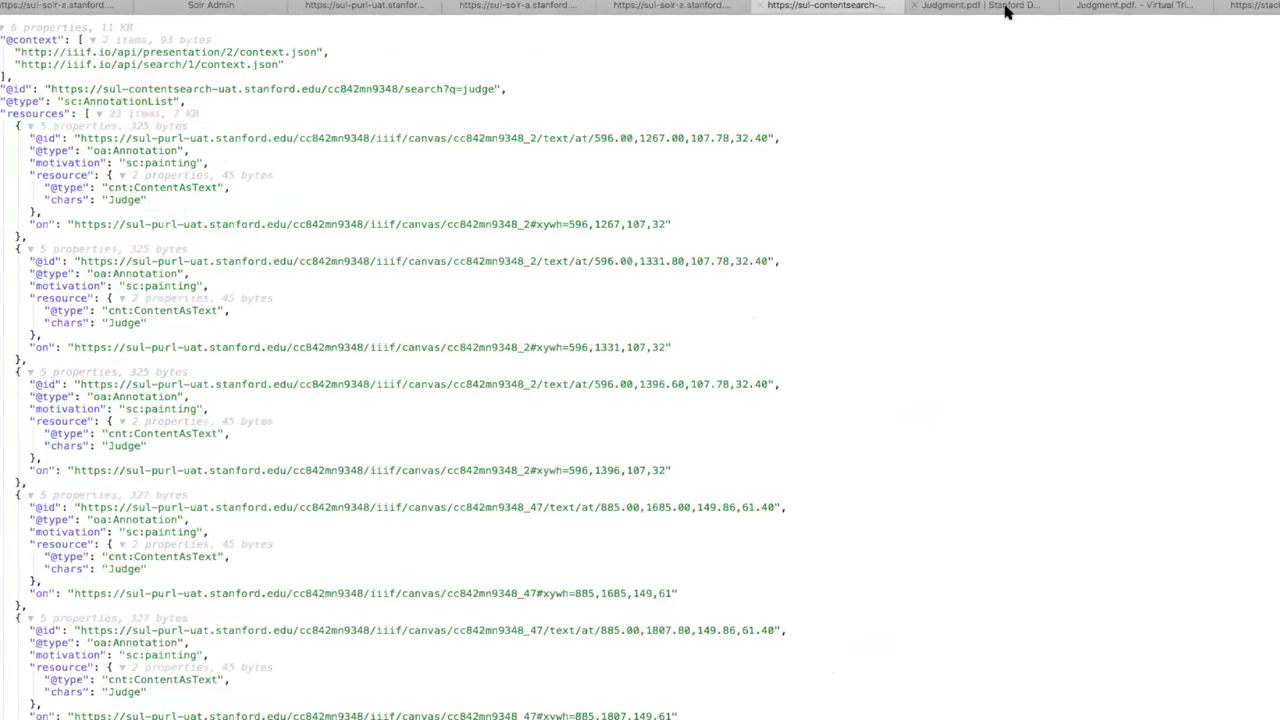
Bring up the Solr response that lists the indexed documents and their ocrtext for druid:cc842mn9348.
click(1002, 6)
click(540, 5)
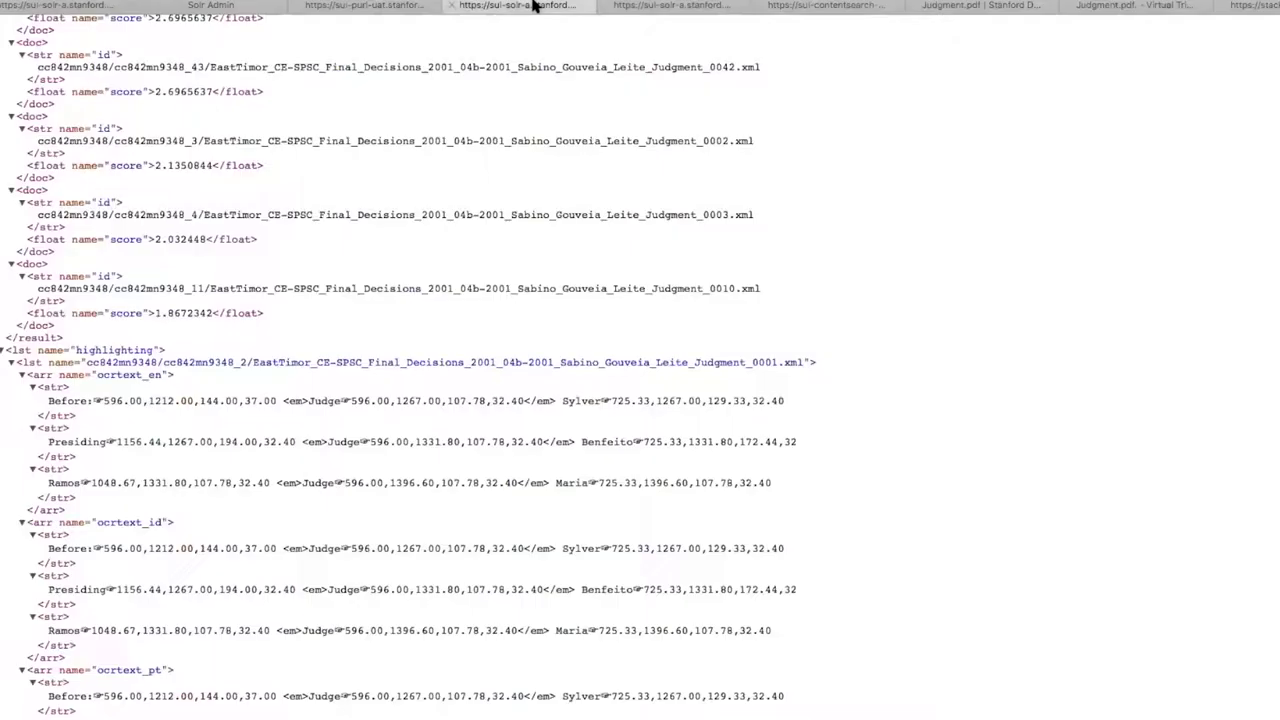
scroll(308, 197, down, 1)
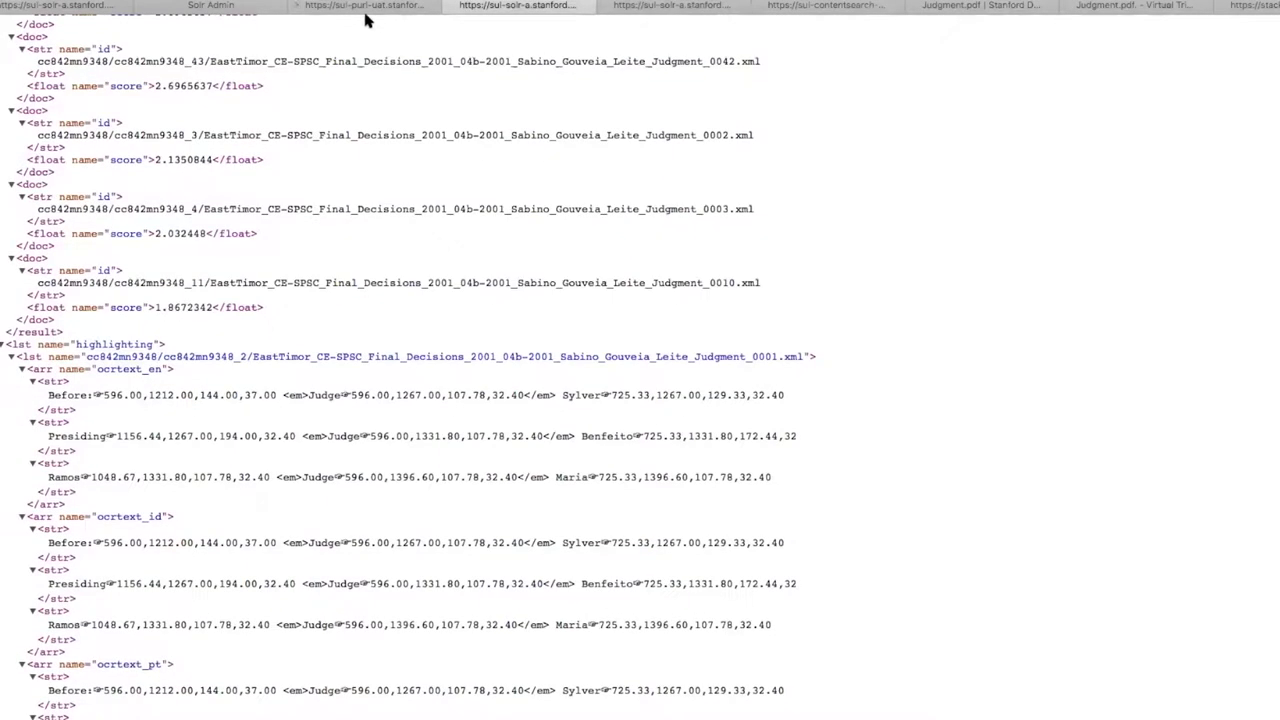
click(84, 6)
scroll(292, 404, down, 1)
scroll(292, 404, down, 1)
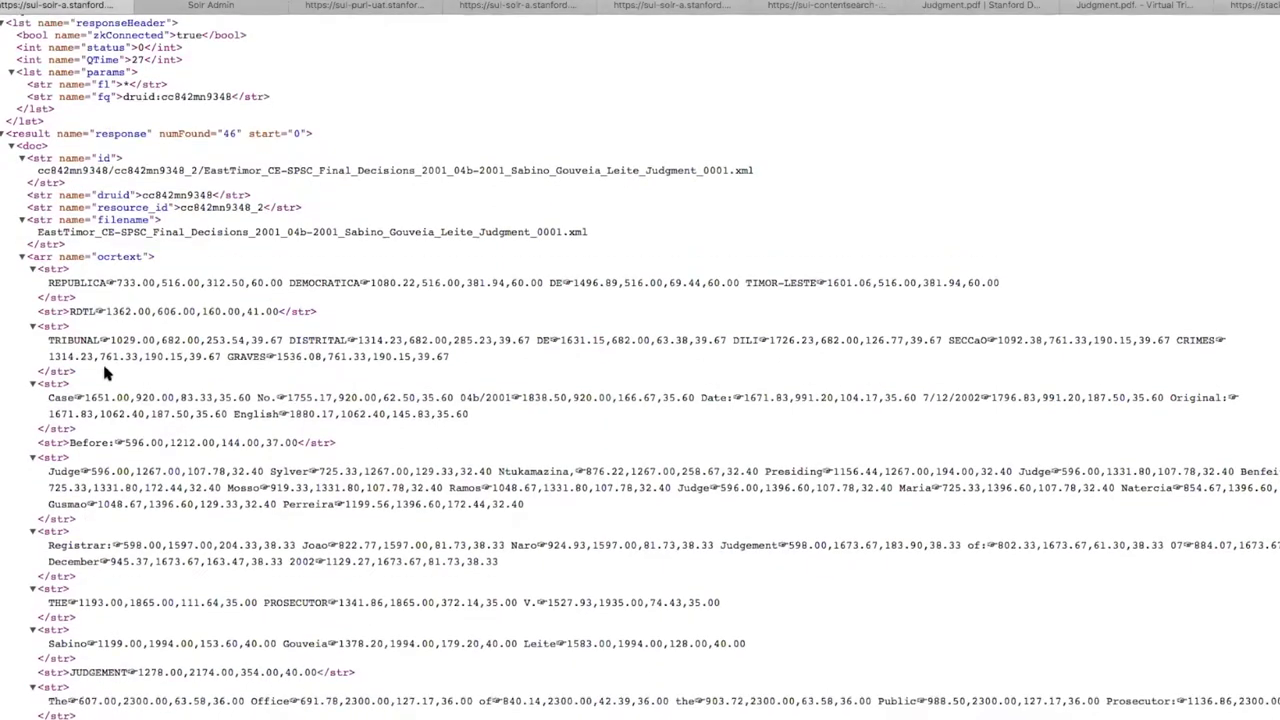
Inspect the first ocrtext value, highlighting the word REPUBLICA, the separator symbol and the coordinates attached to it.
double_click(70, 283)
drag(116, 283, 283, 284)
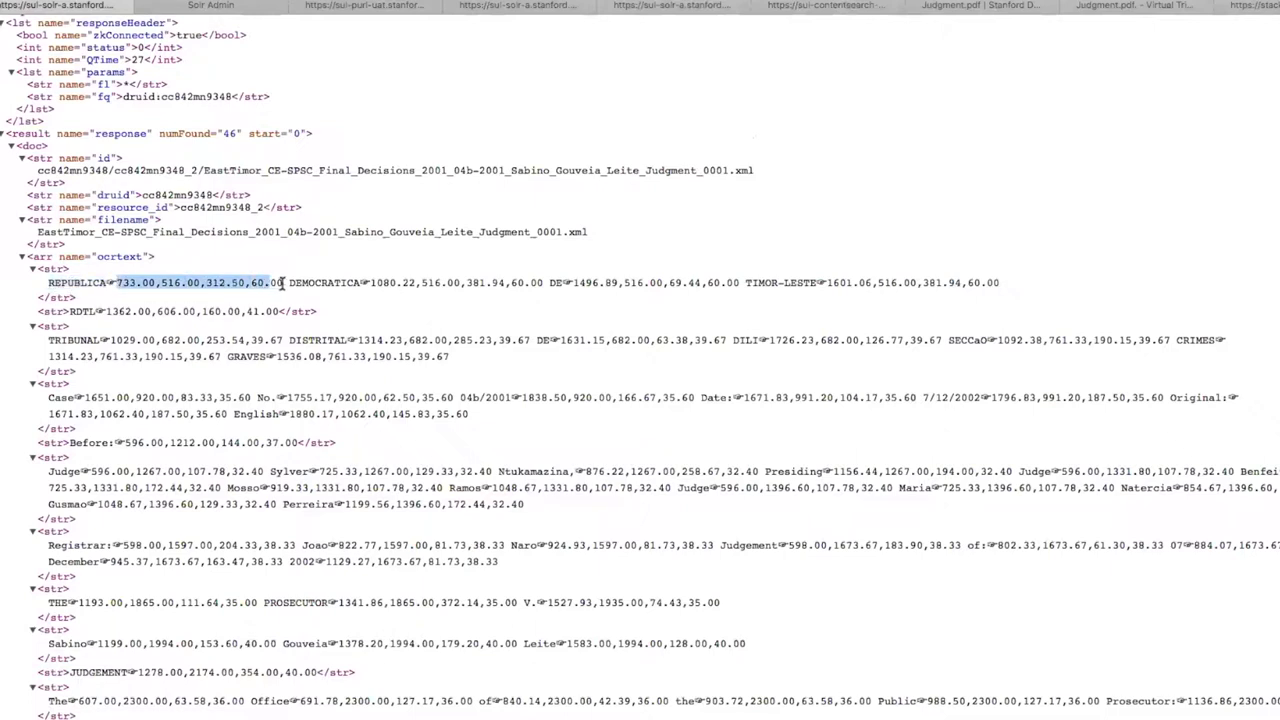
click(123, 287)
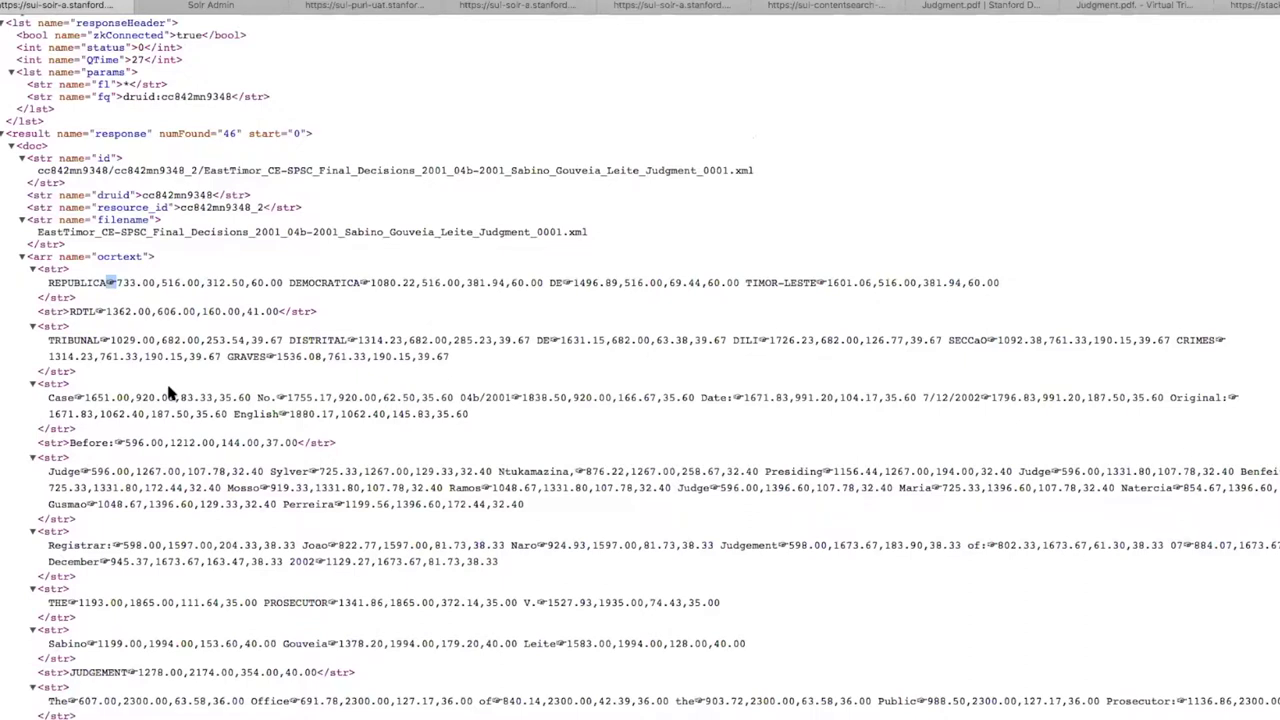
scroll(168, 393, down, 1)
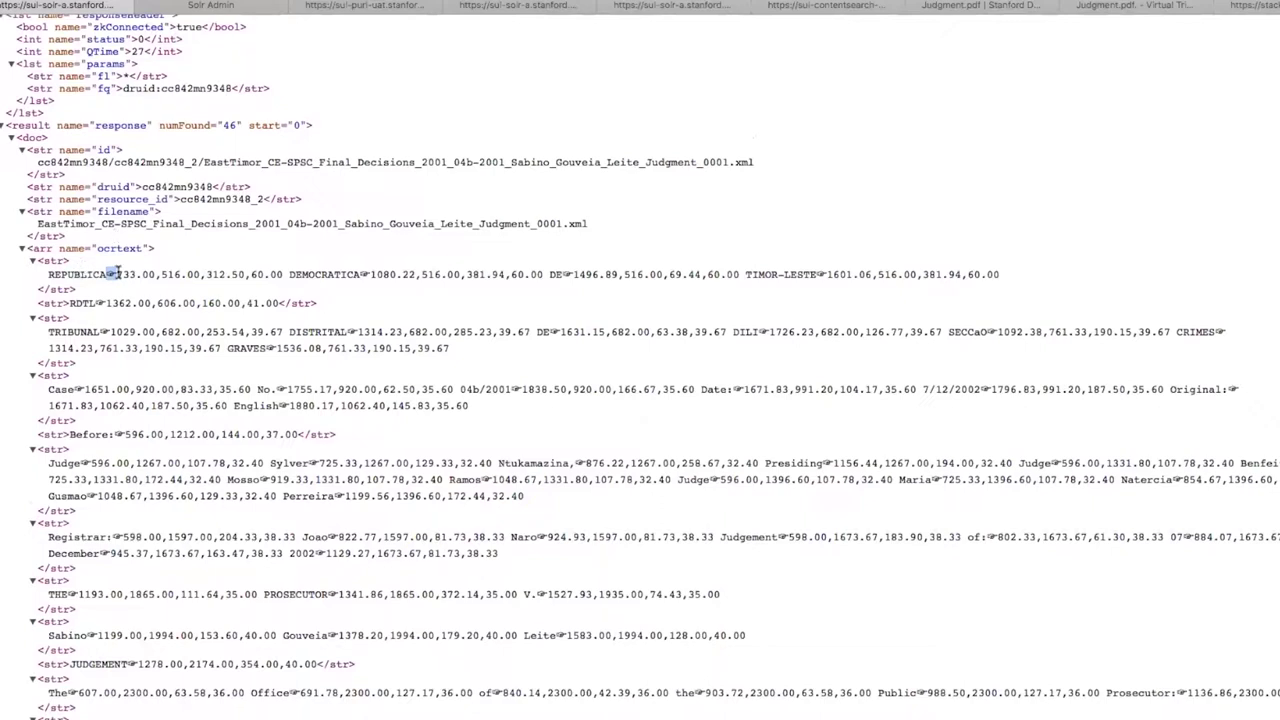
drag(116, 274, 206, 274)
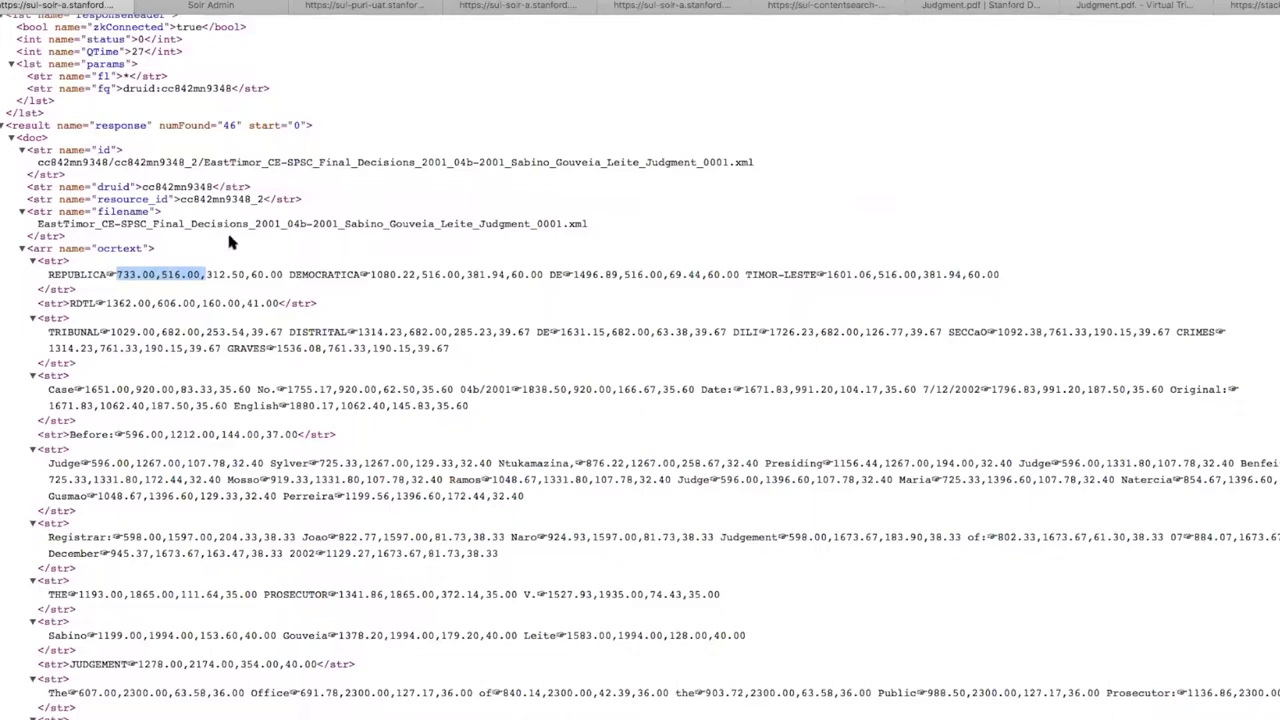
Examine the ocrtext_en analysis in Solr Admin, comparing the original REPUBLICA token and coordinates with the DPTF stage's text and payload.
click(84, 266)
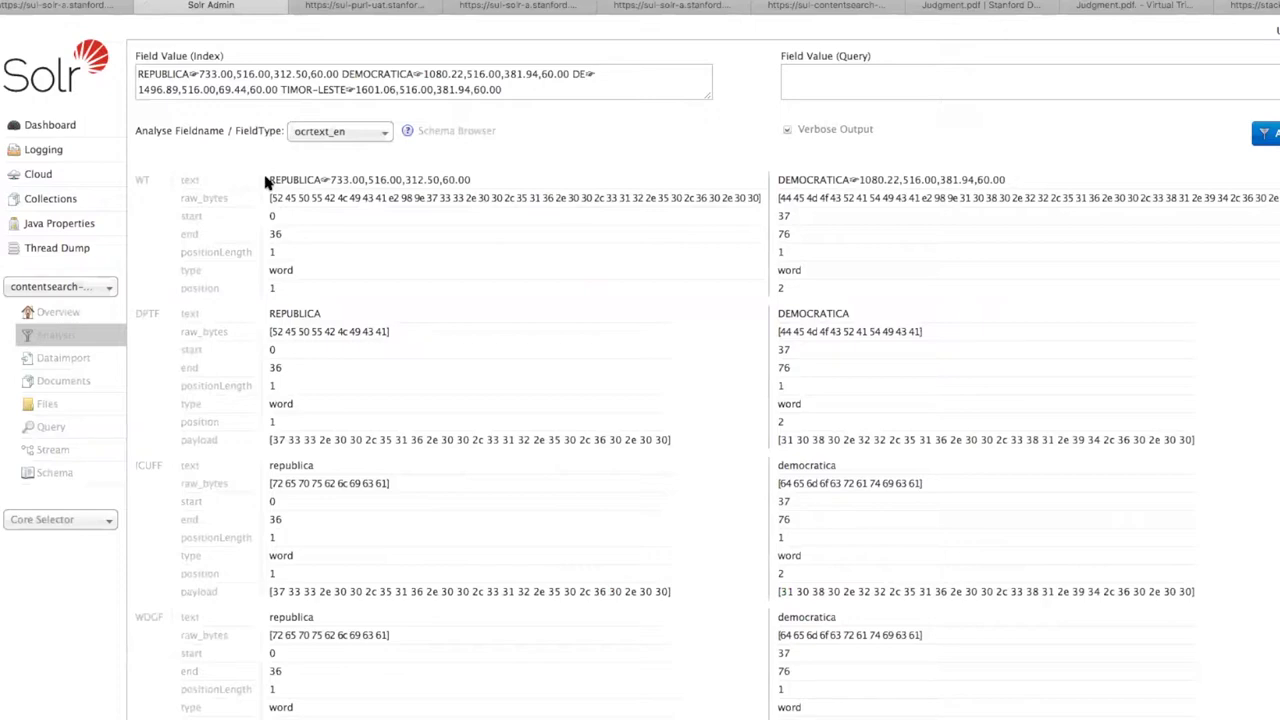
drag(268, 180, 471, 183)
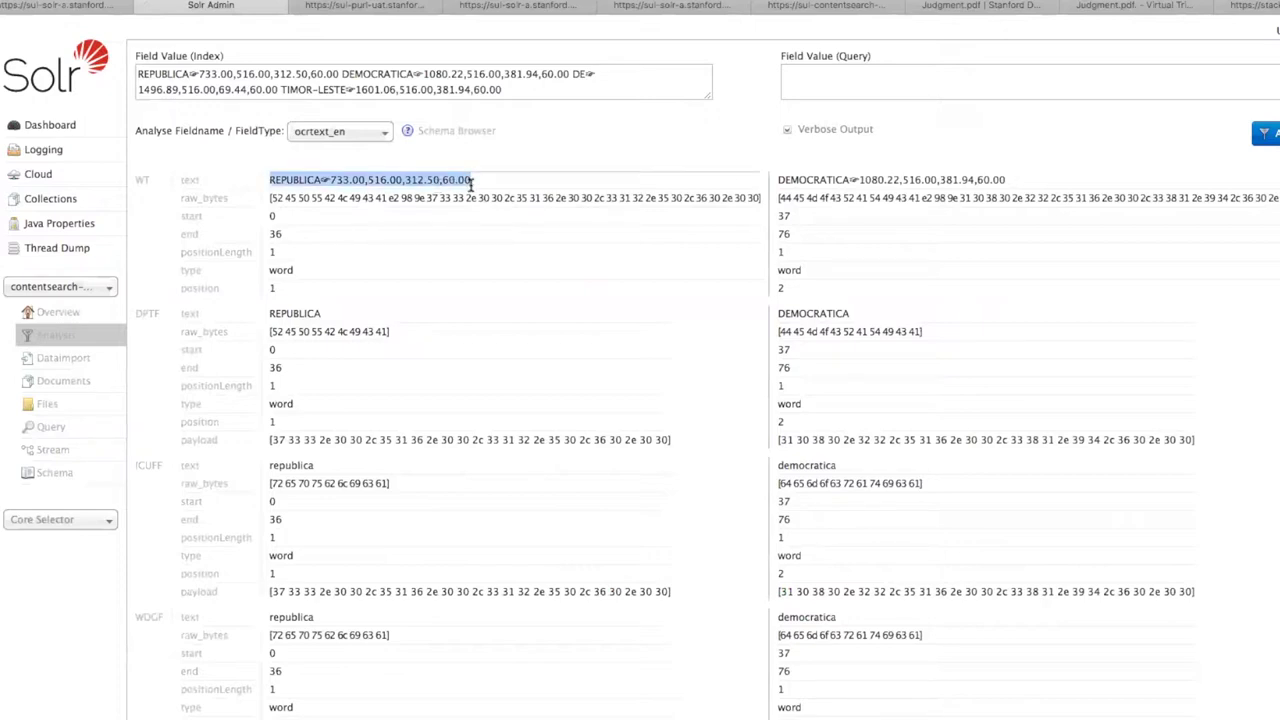
click(280, 304)
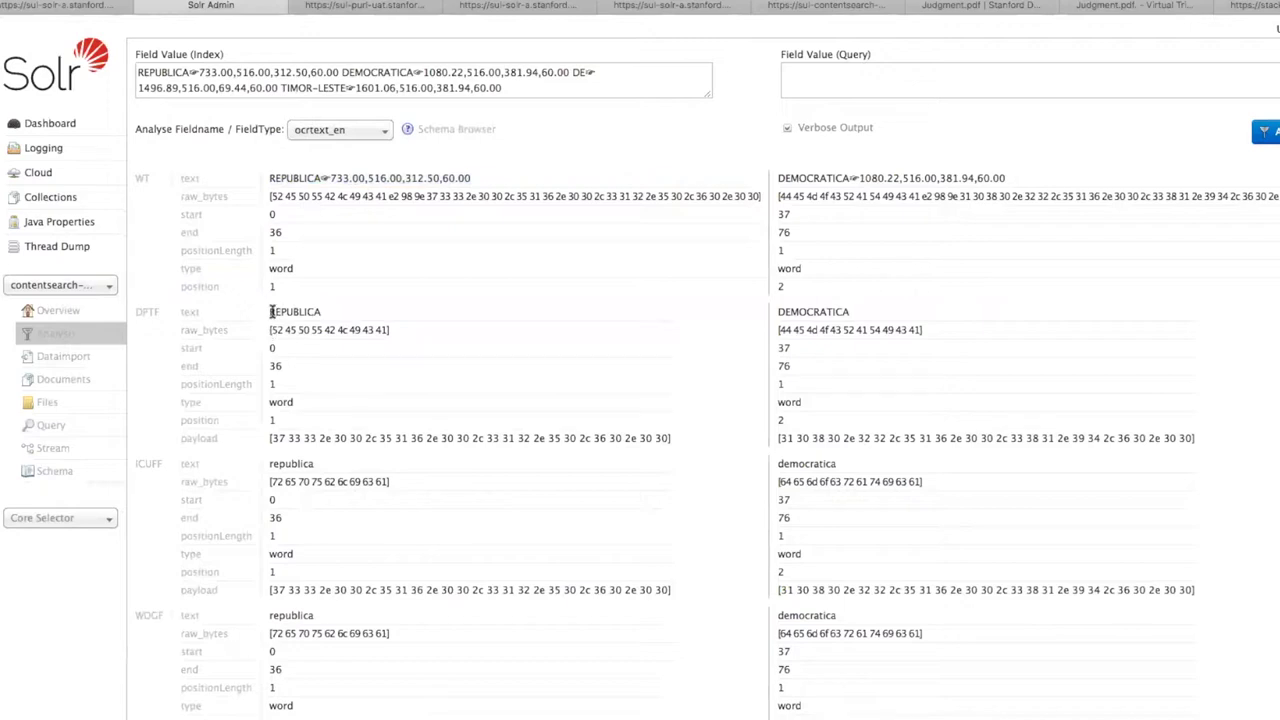
double_click(282, 310)
drag(272, 443, 591, 455)
click(672, 437)
drag(672, 437, 270, 438)
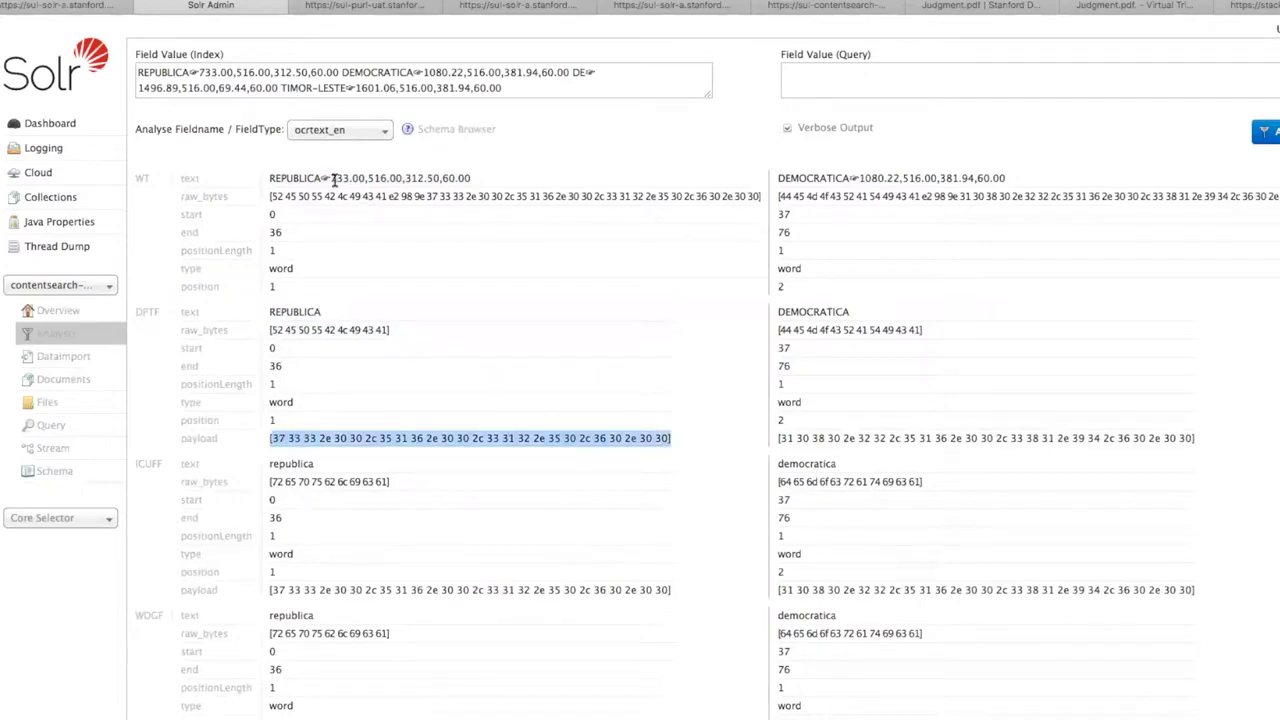
drag(323, 177, 472, 178)
Review the remaining analysis filter stages down to FGF and highlight its "republica" token.
scroll(428, 372, down, 2)
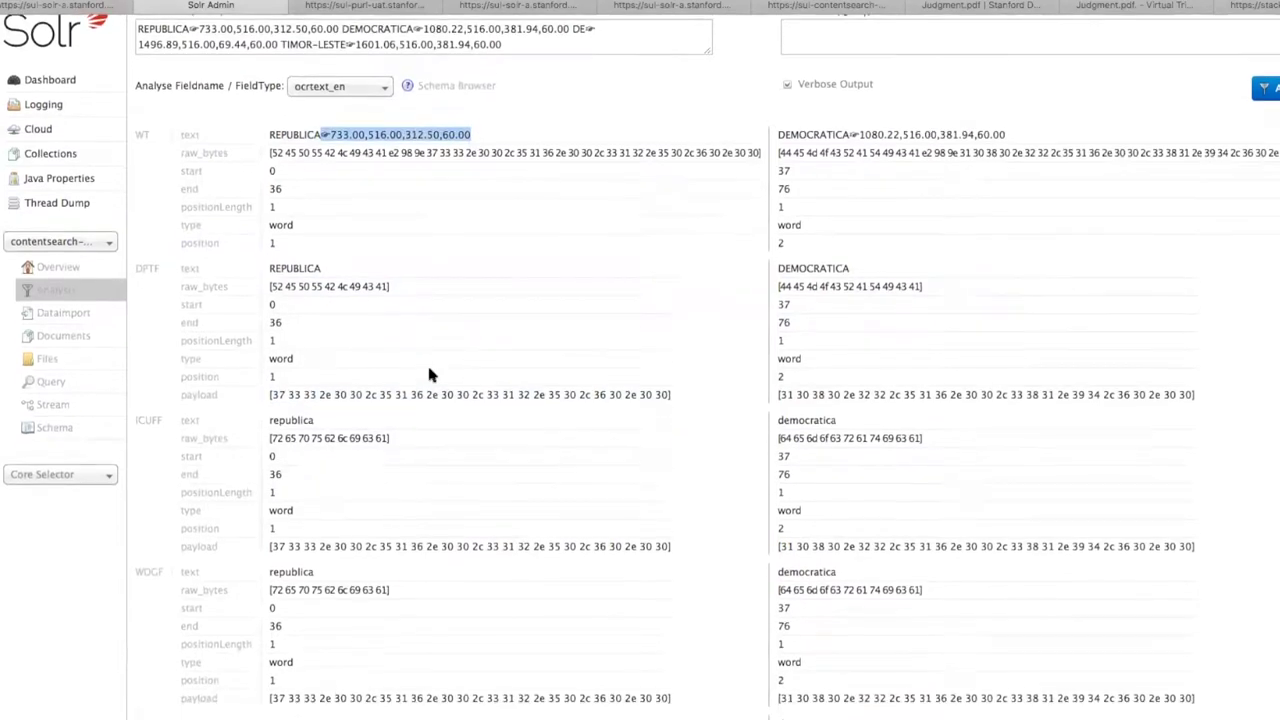
scroll(428, 373, down, 10)
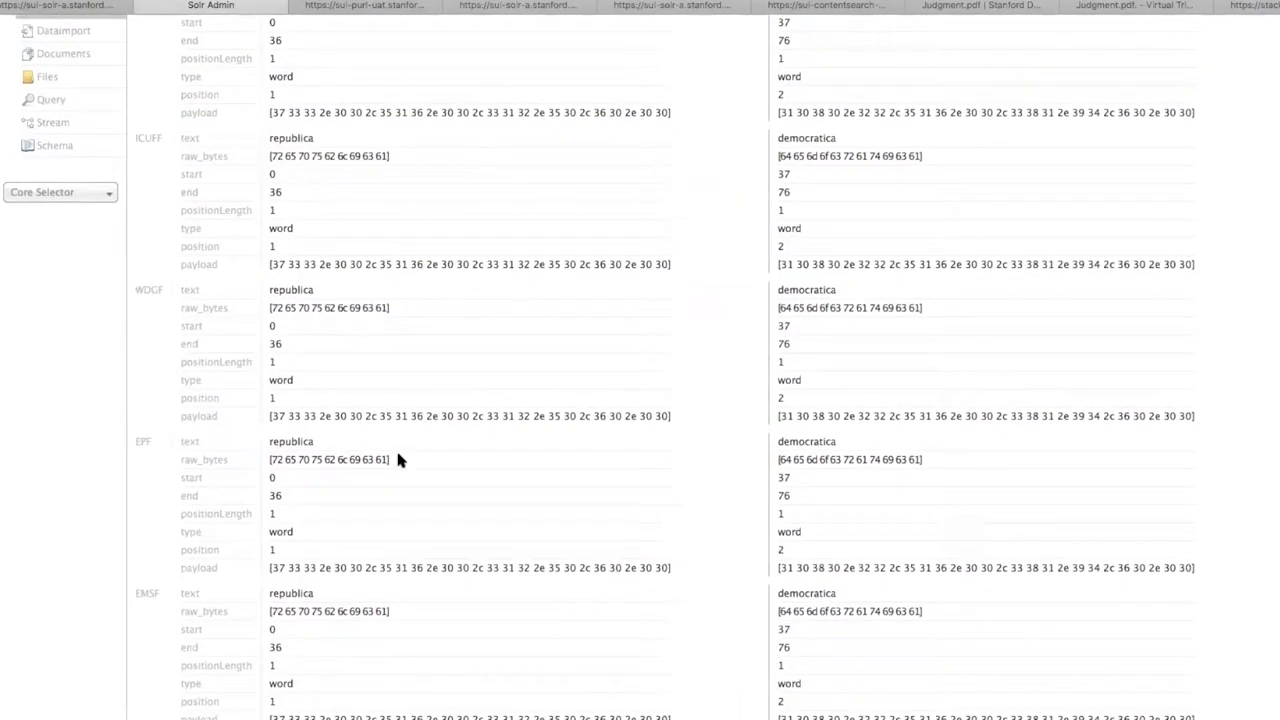
scroll(397, 459, down, 8)
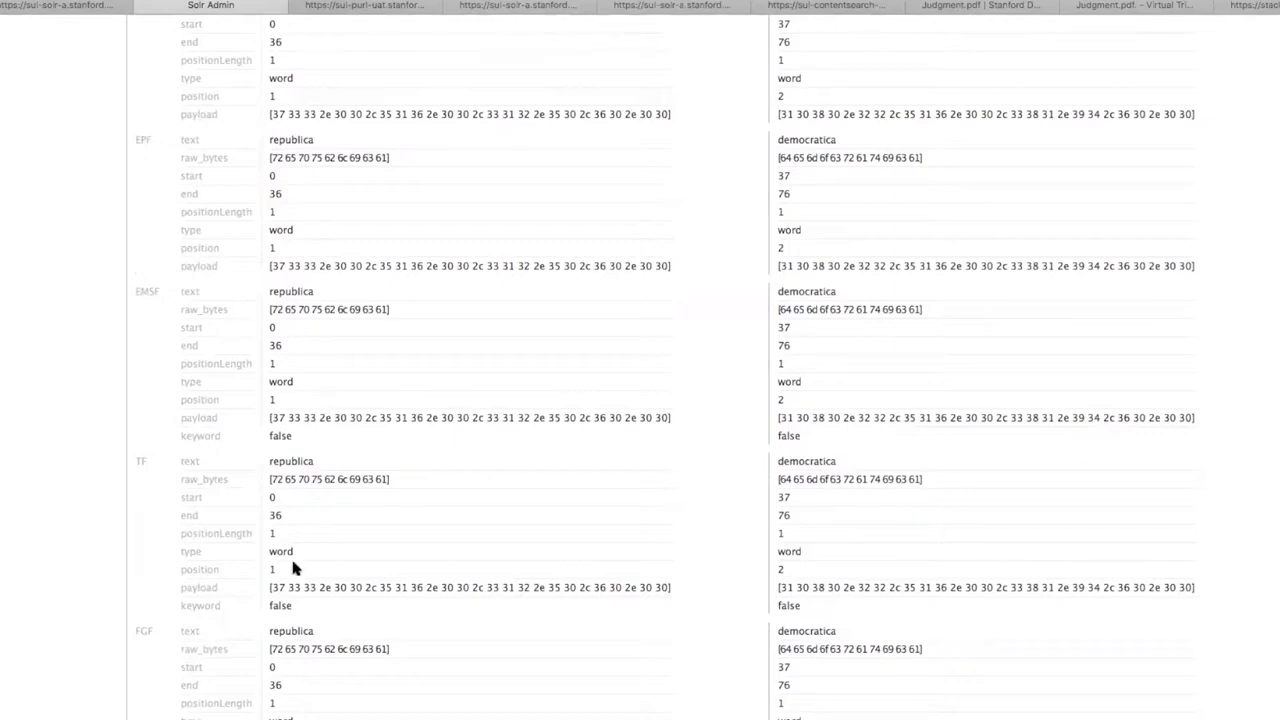
double_click(291, 630)
Examine the Solr response to the "judge" query, from the first matching document ID down to the highlighting snippets.
click(75, 8)
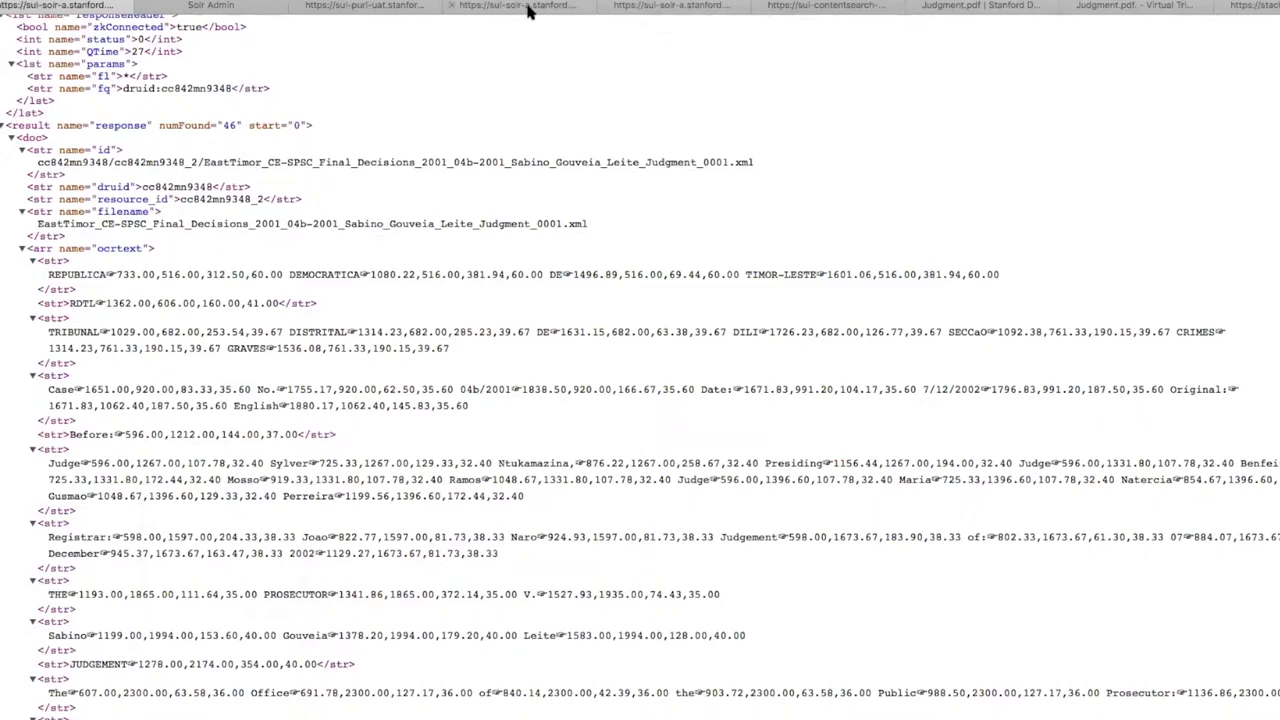
click(530, 10)
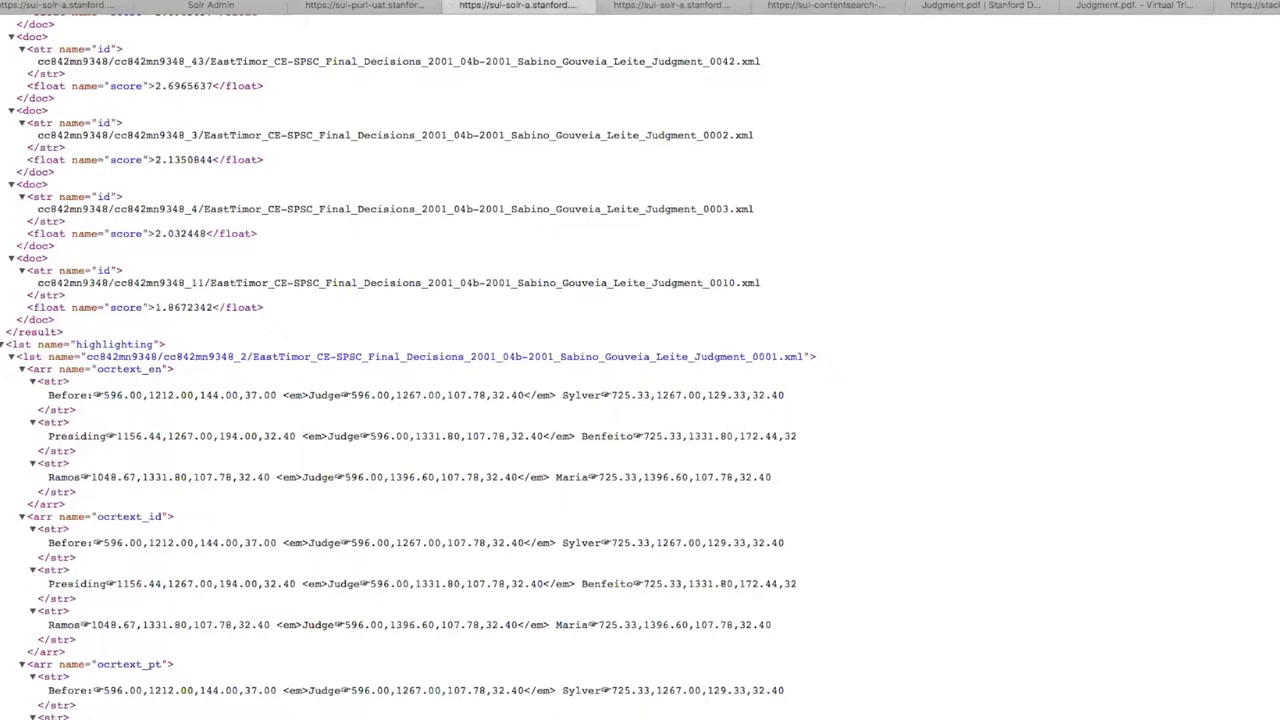
key(super+l)
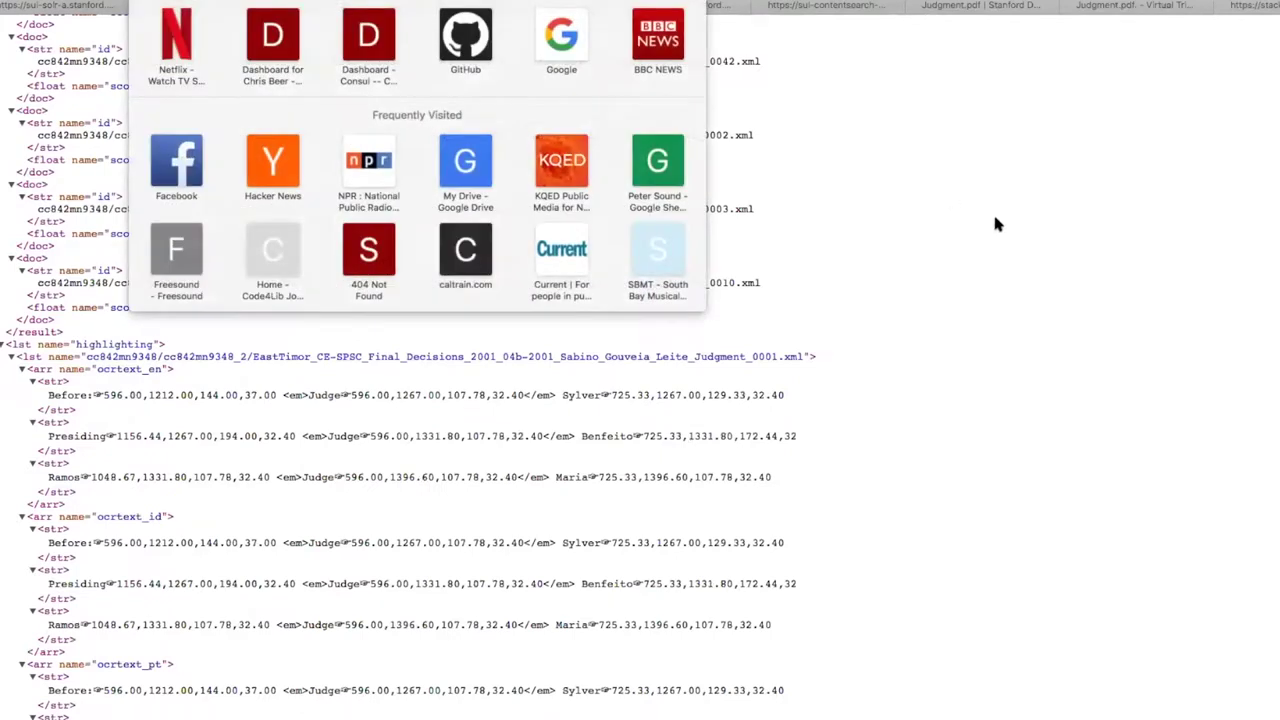
click(734, 257)
scroll(734, 257, up, 10)
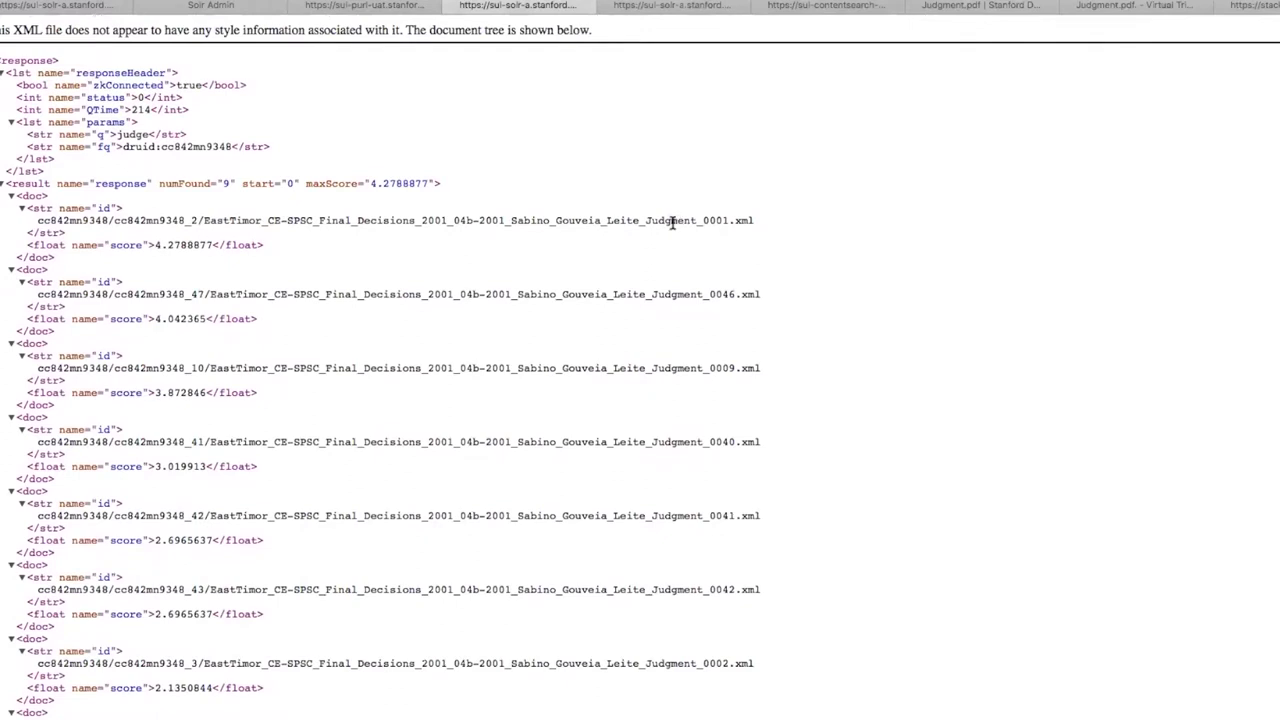
double_click(672, 221)
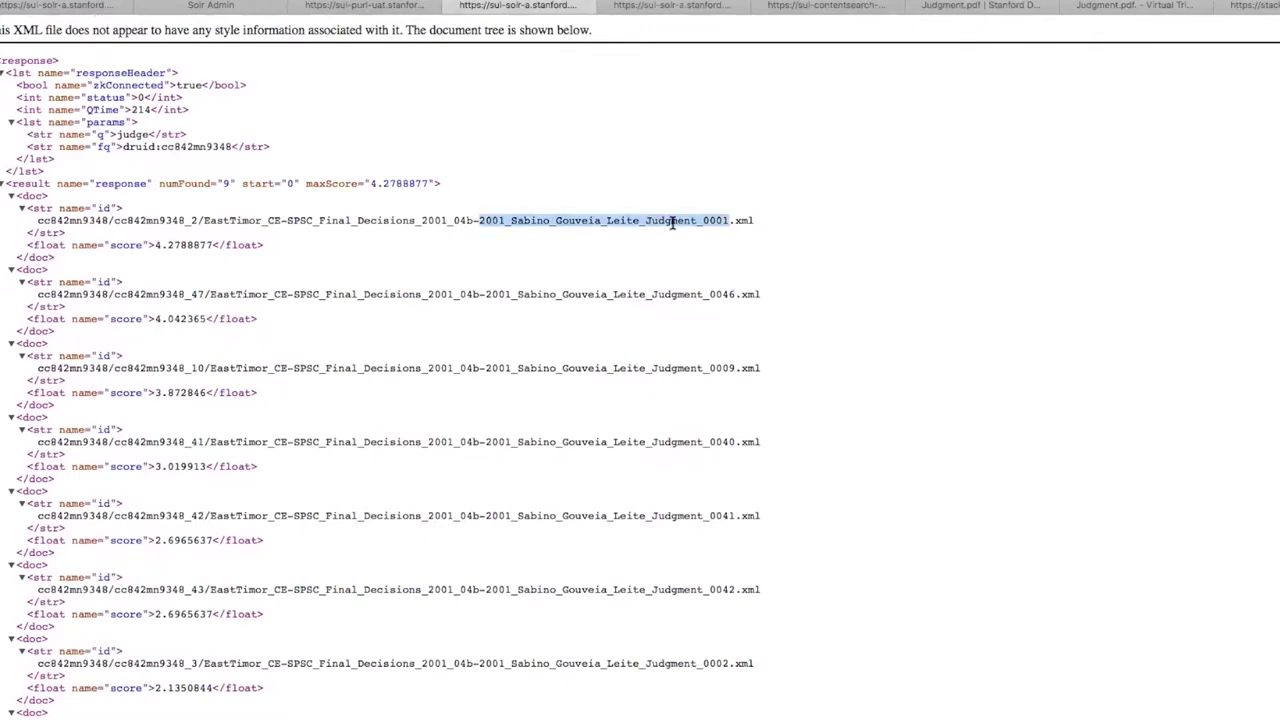
scroll(672, 221, down, 10)
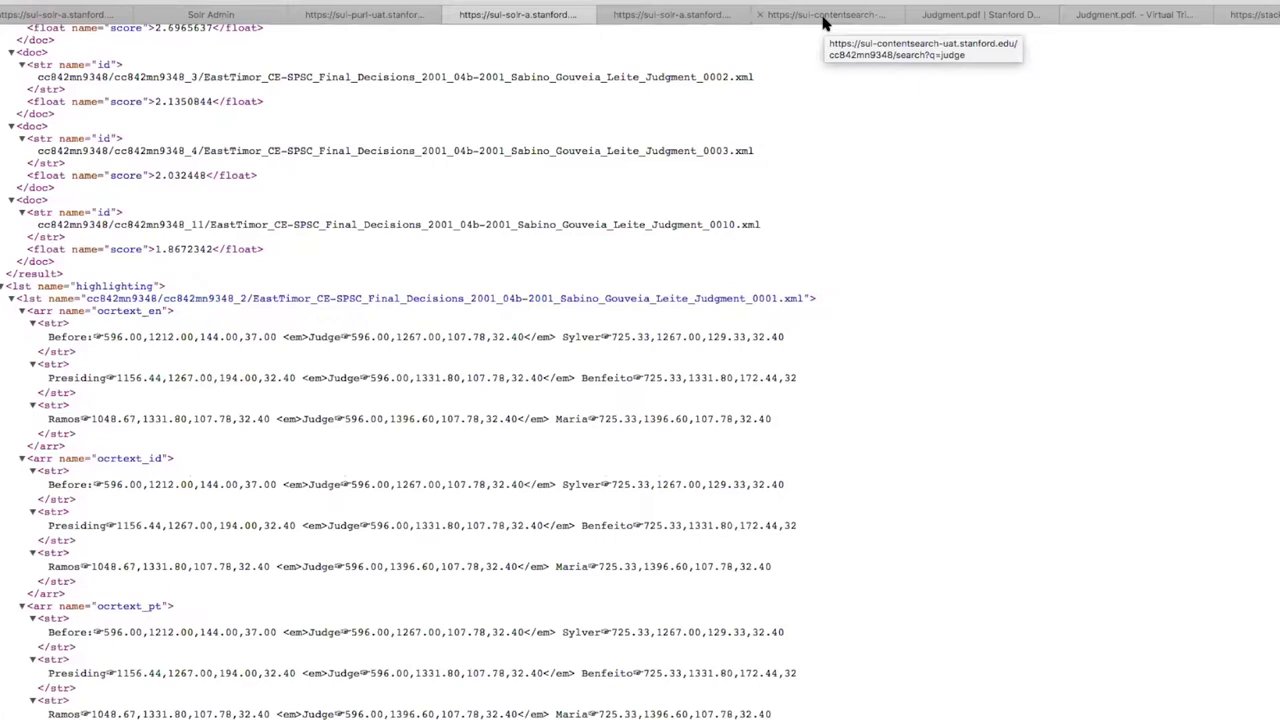
Open the content search response for "judge" and examine the annotation resources with their text and canvas coordinates.
click(824, 16)
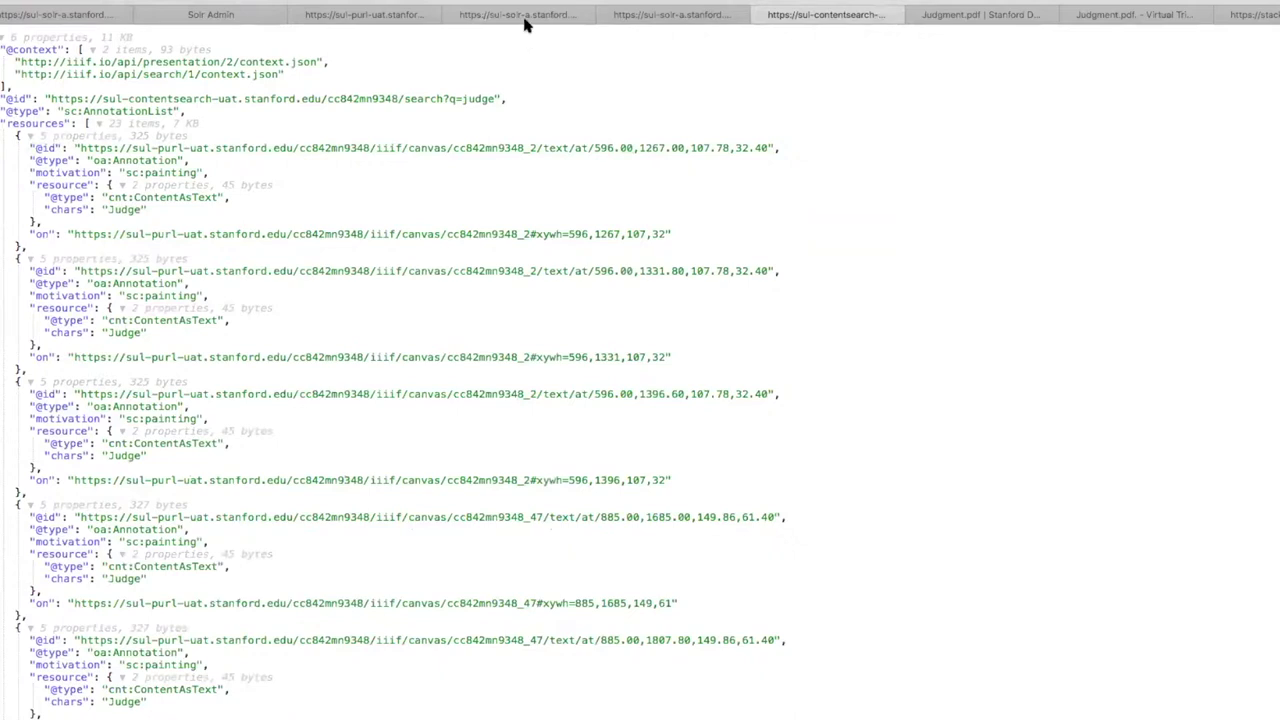
scroll(537, 137, down, 1)
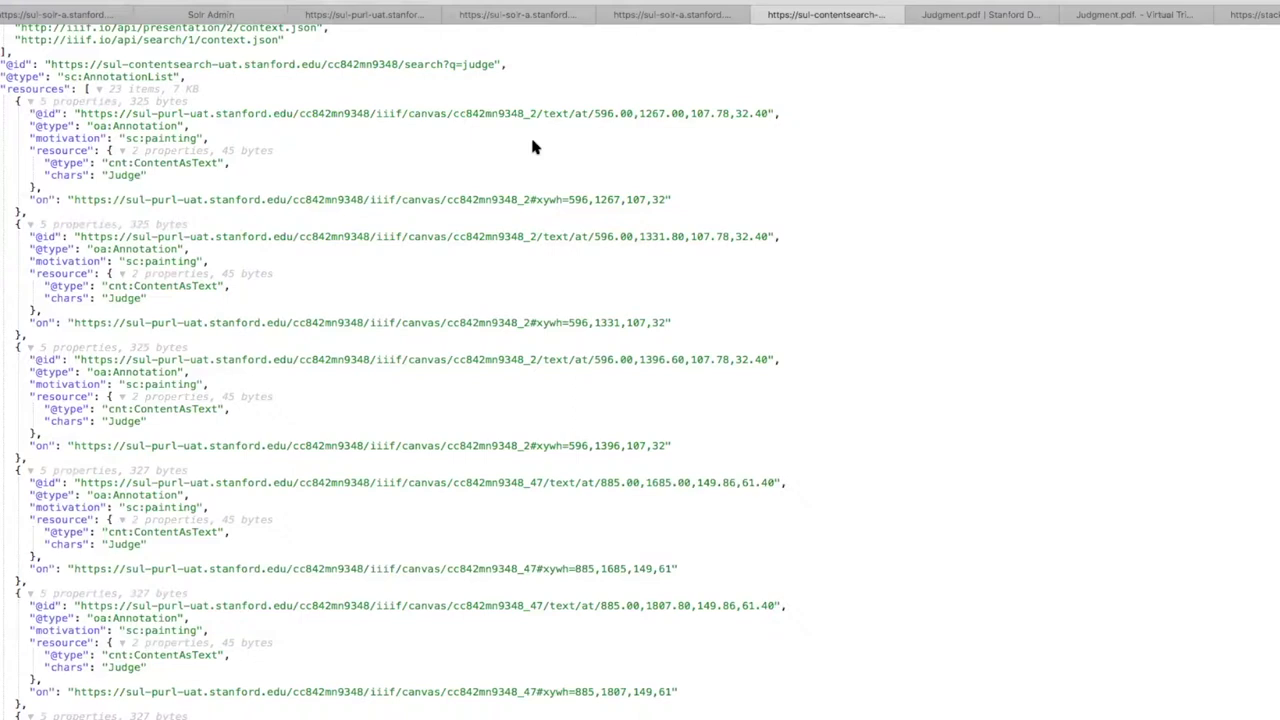
right_click(530, 134)
click(487, 132)
scroll(632, 128, down, 1)
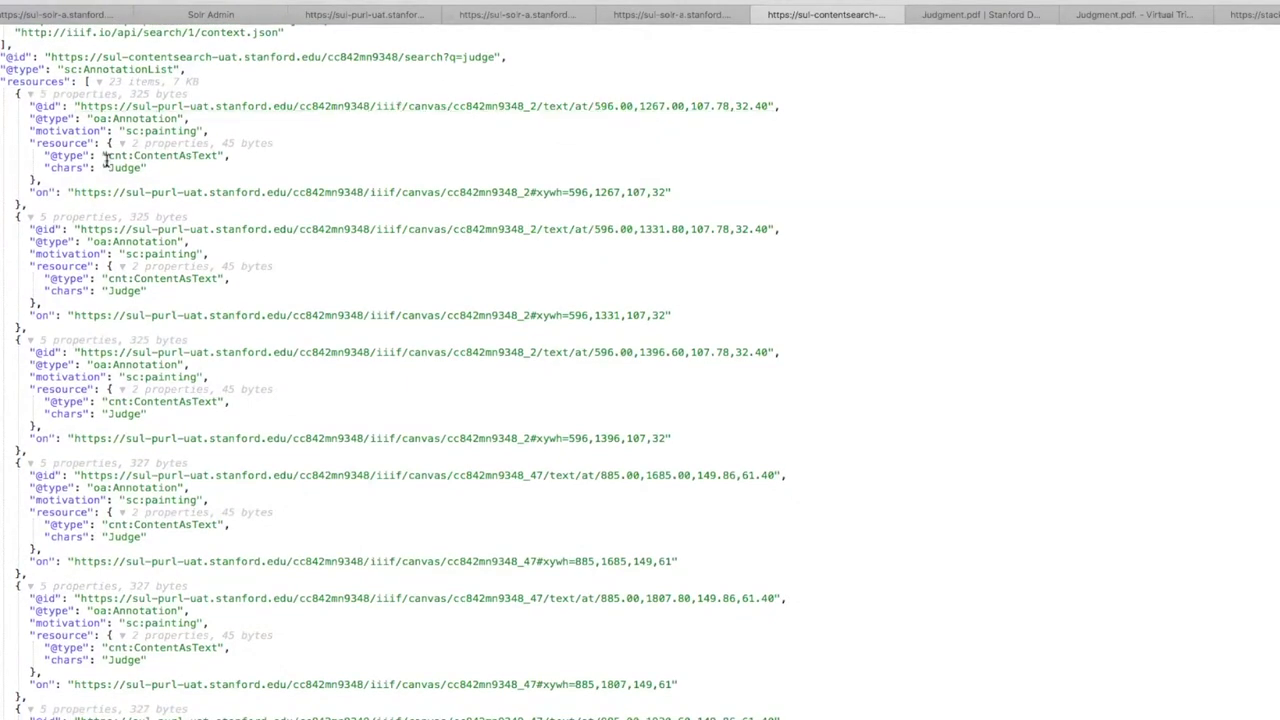
Review the remaining annotation resources and the search hits with their before and after context words.
scroll(128, 178, down, 10)
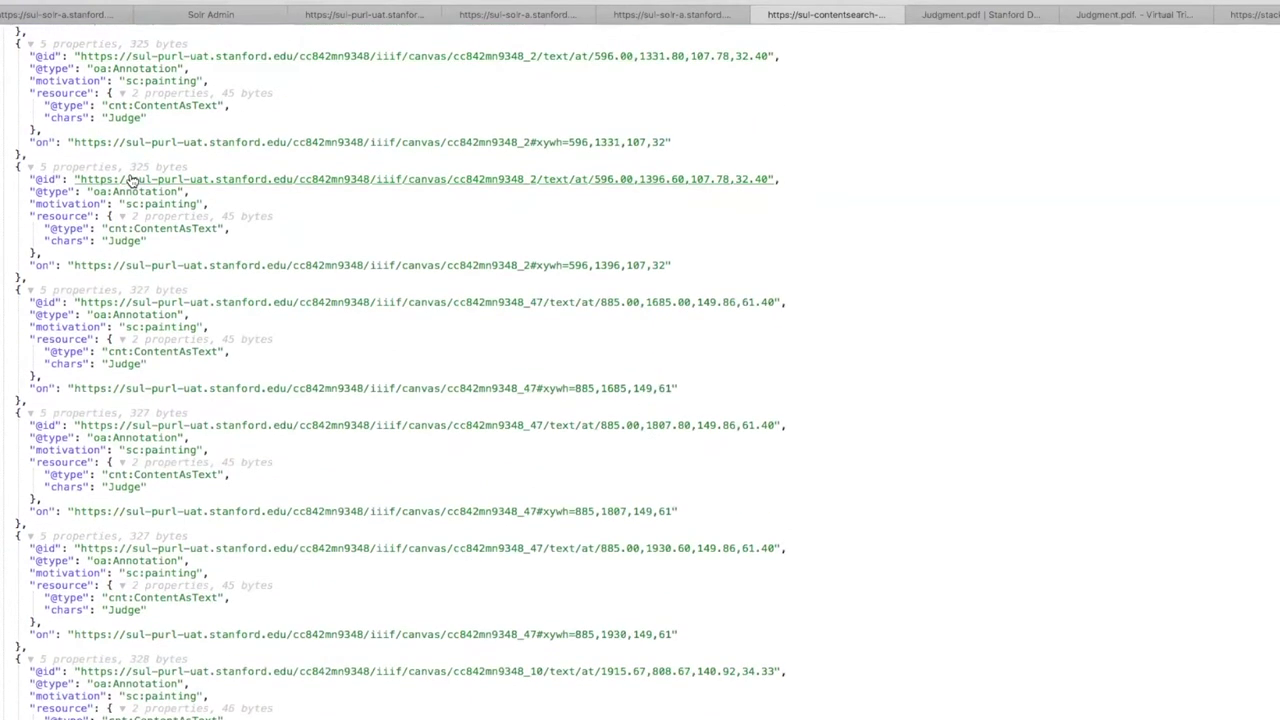
scroll(128, 178, down, 10)
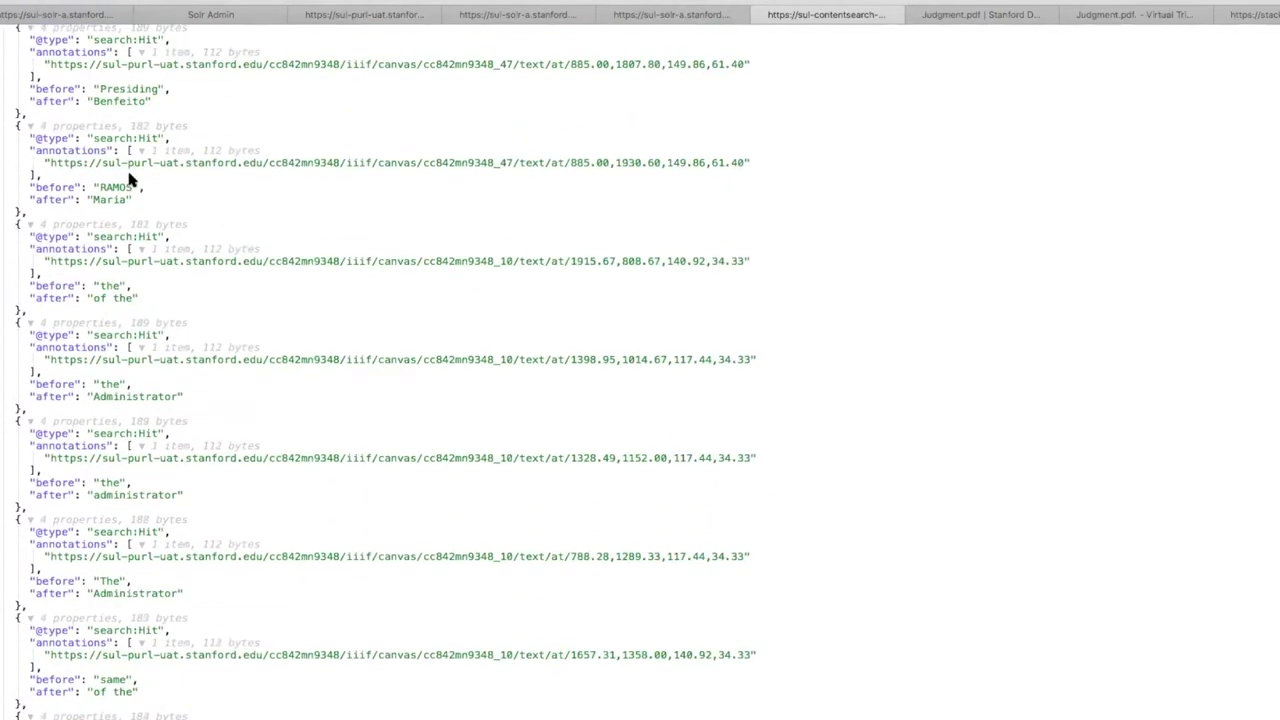
scroll(128, 178, up, 1)
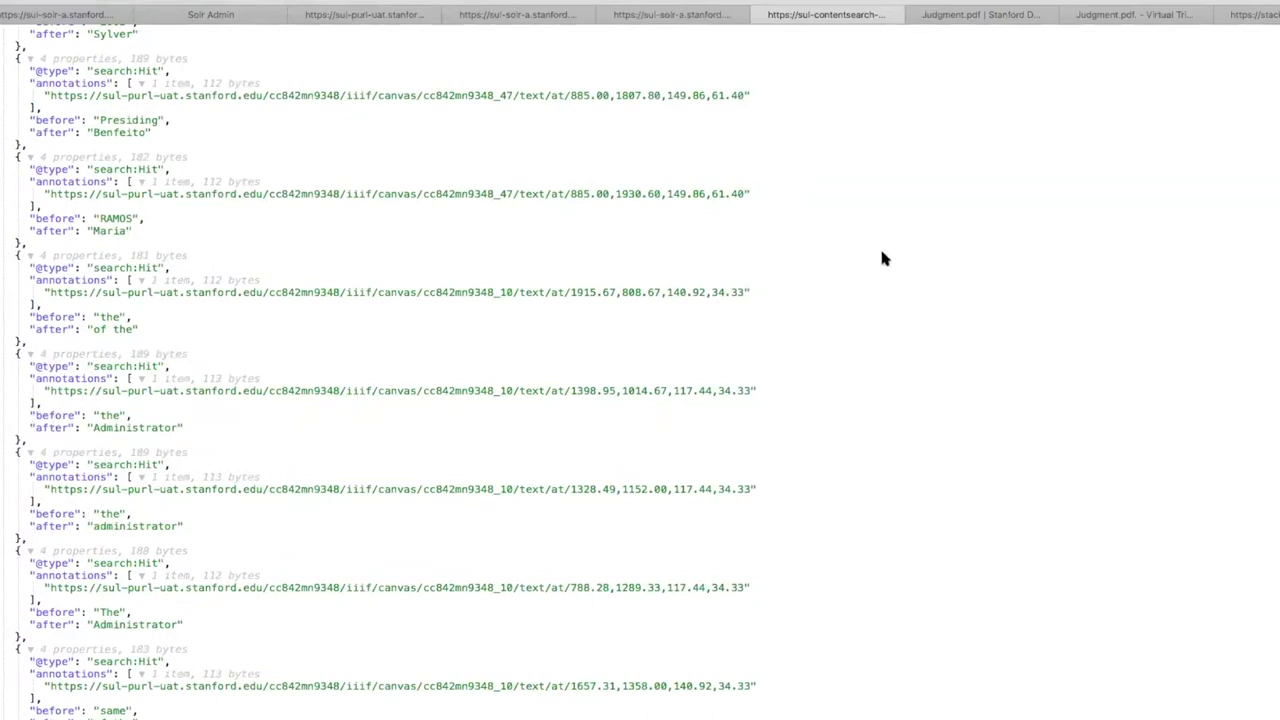
Switch to the Judgment.pdf repository page, search within the item for "judge" and pick the first suggested judge's name.
click(981, 18)
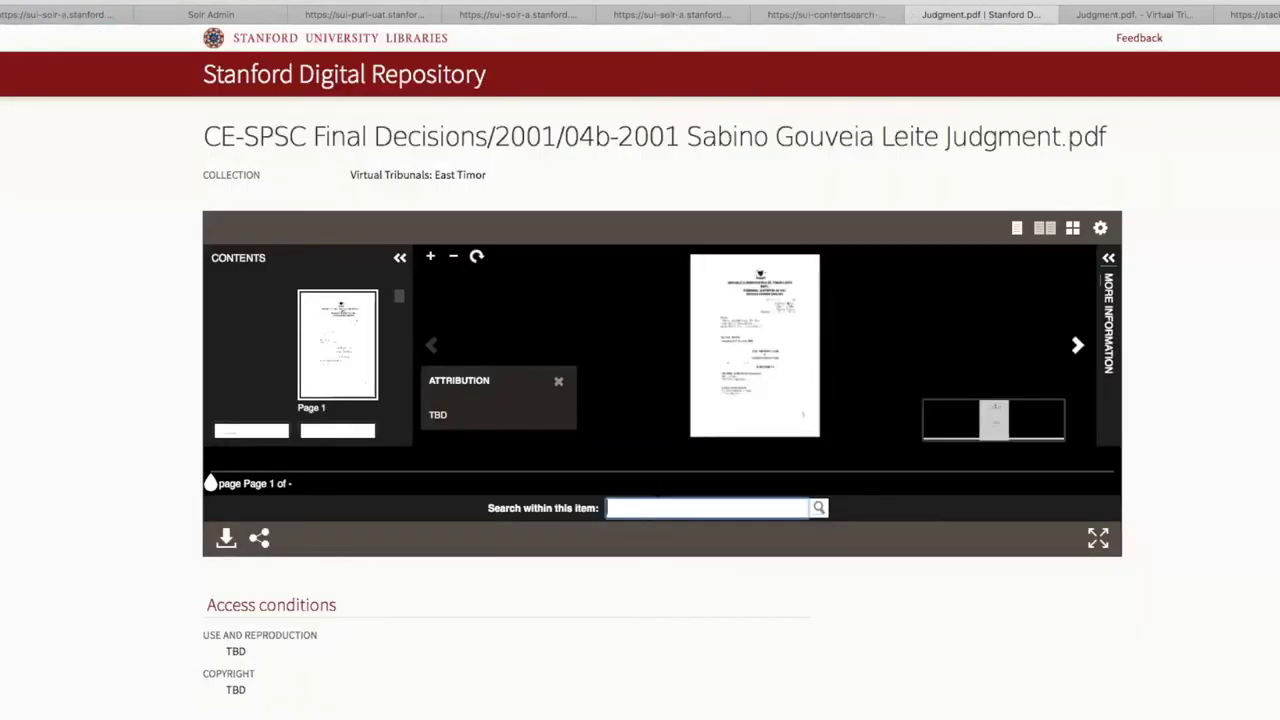
scroll(781, 645, down, 1)
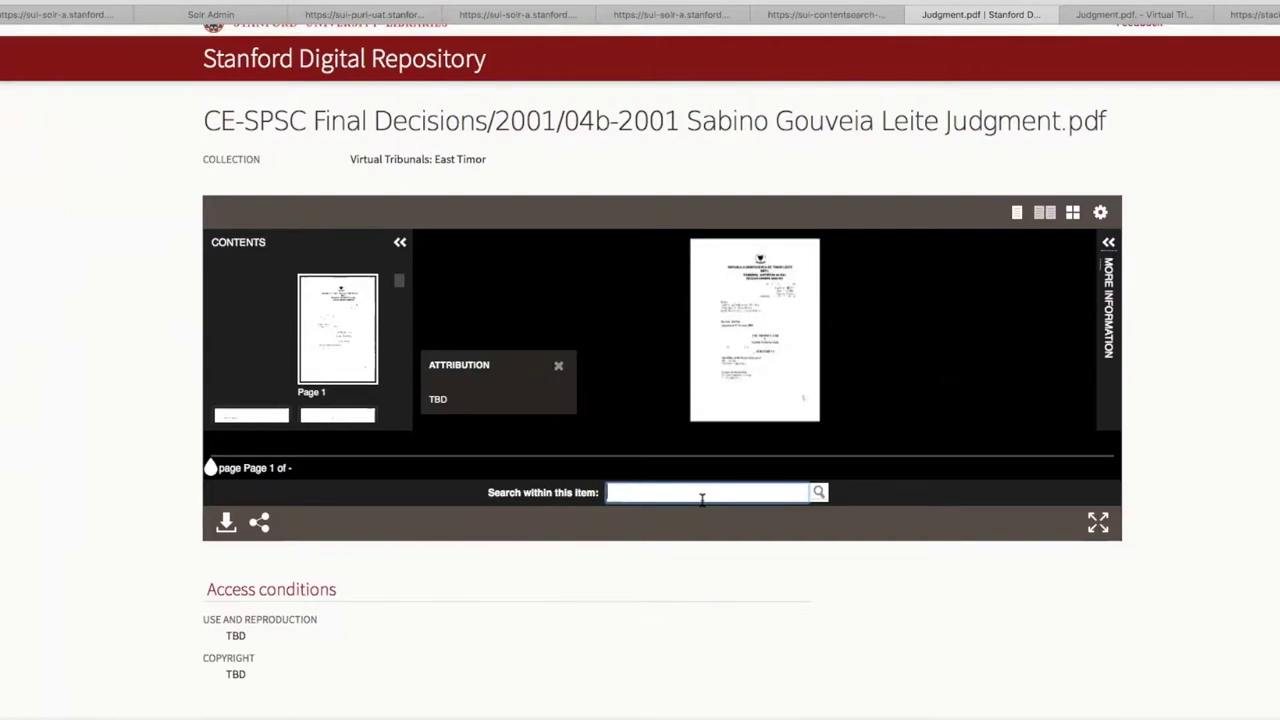
text(judge)
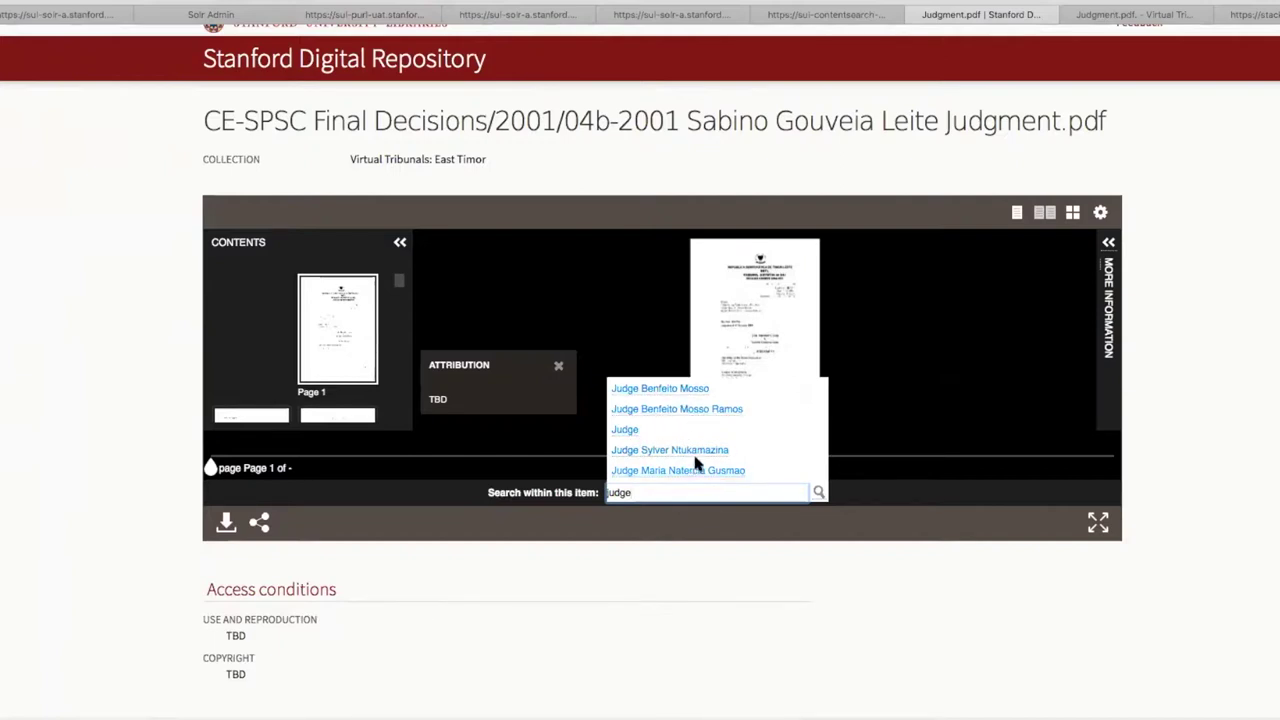
click(668, 389)
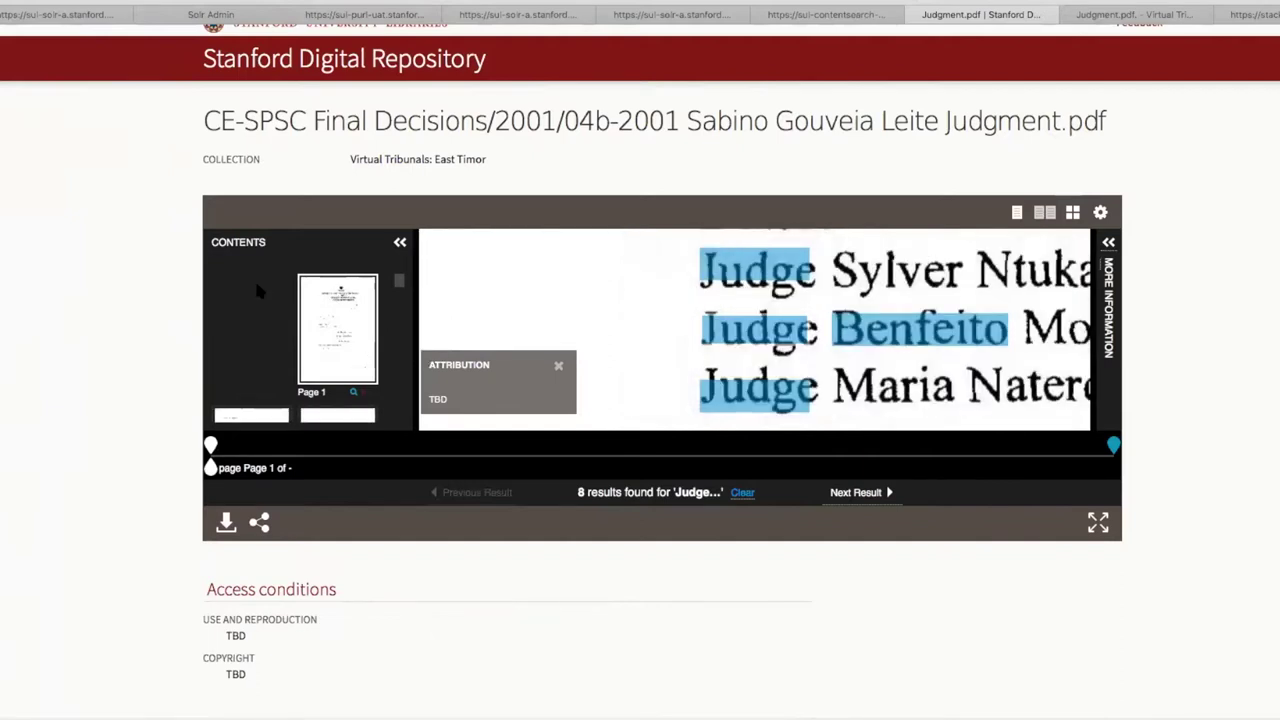
Inspect the highlighted matches on page 1 and look through the page thumbnails for other pages with matches.
scroll(772, 405, down, 2)
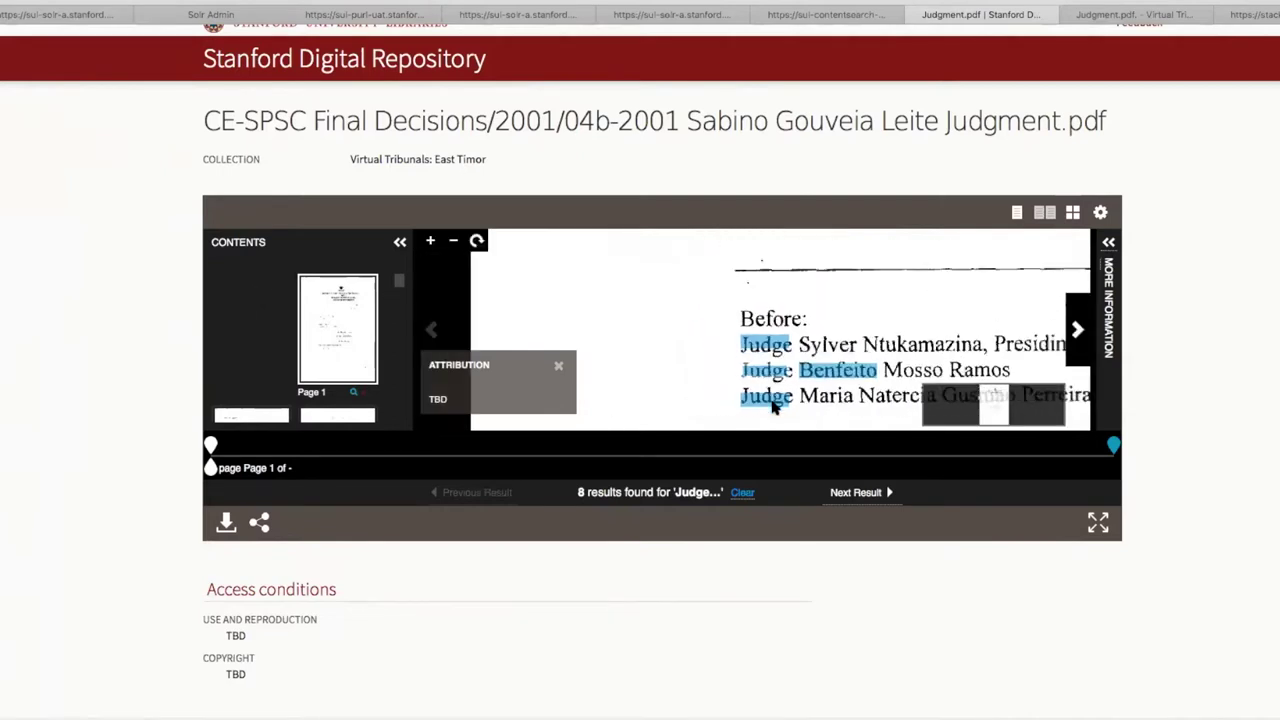
scroll(772, 405, down, 3)
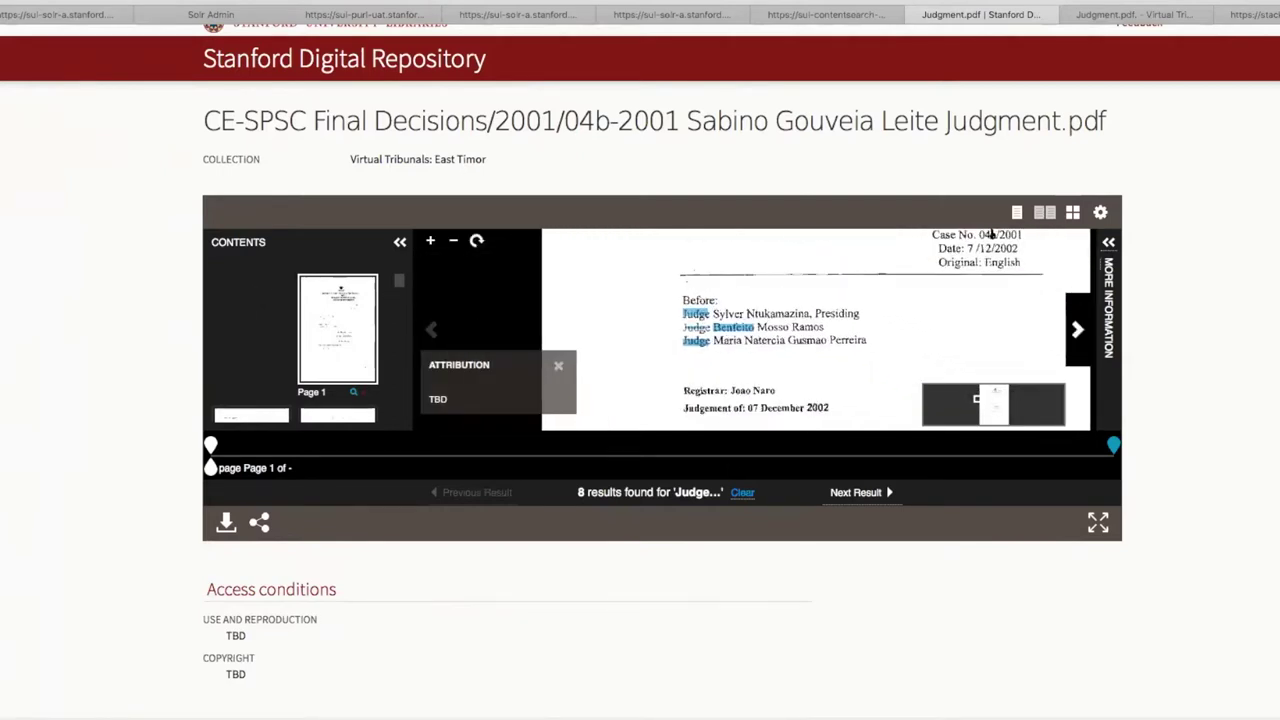
scroll(380, 360, down, 2)
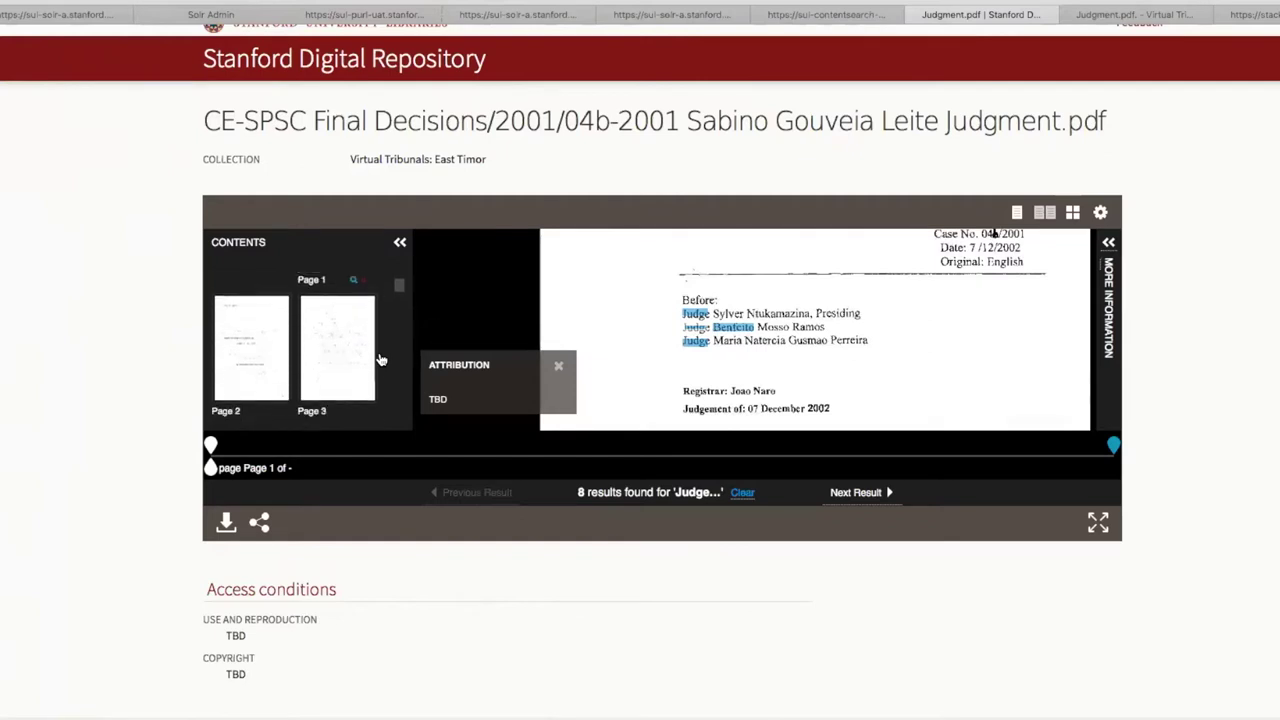
scroll(340, 362, down, 4)
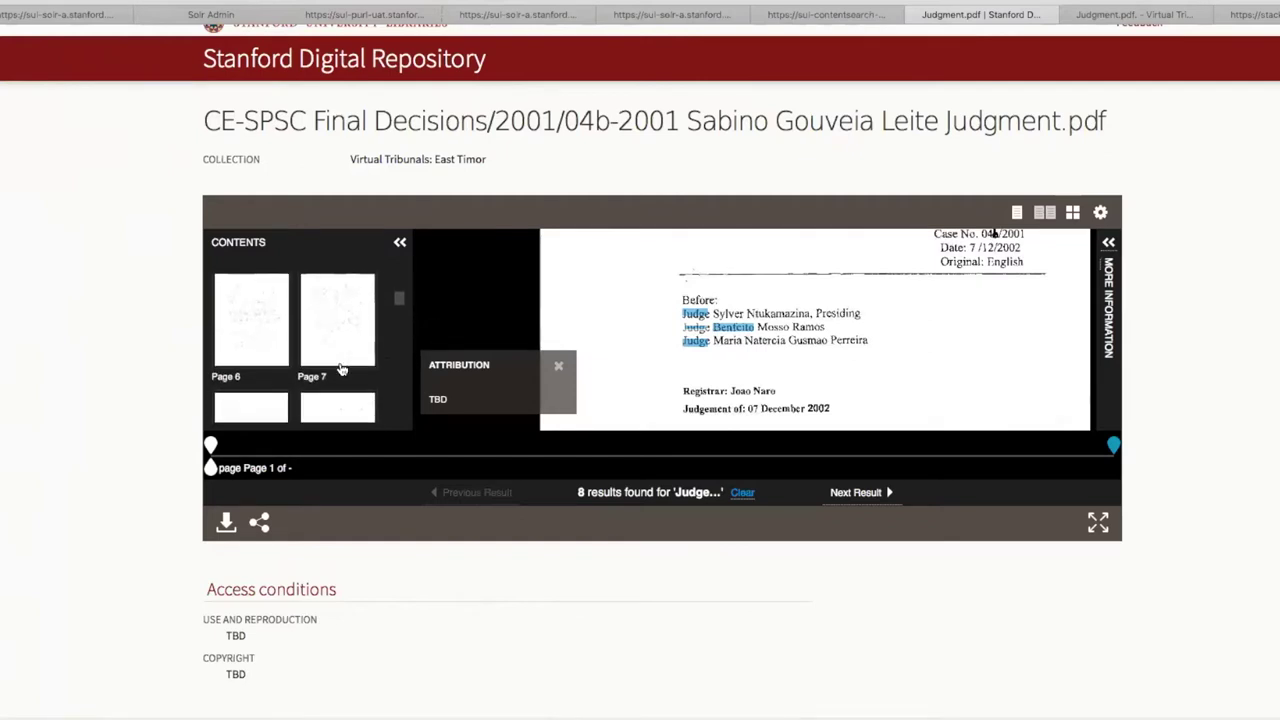
Go to the search match on page 46 and examine the highlighted words beside the judges' signatures.
mouse_move(1112, 452)
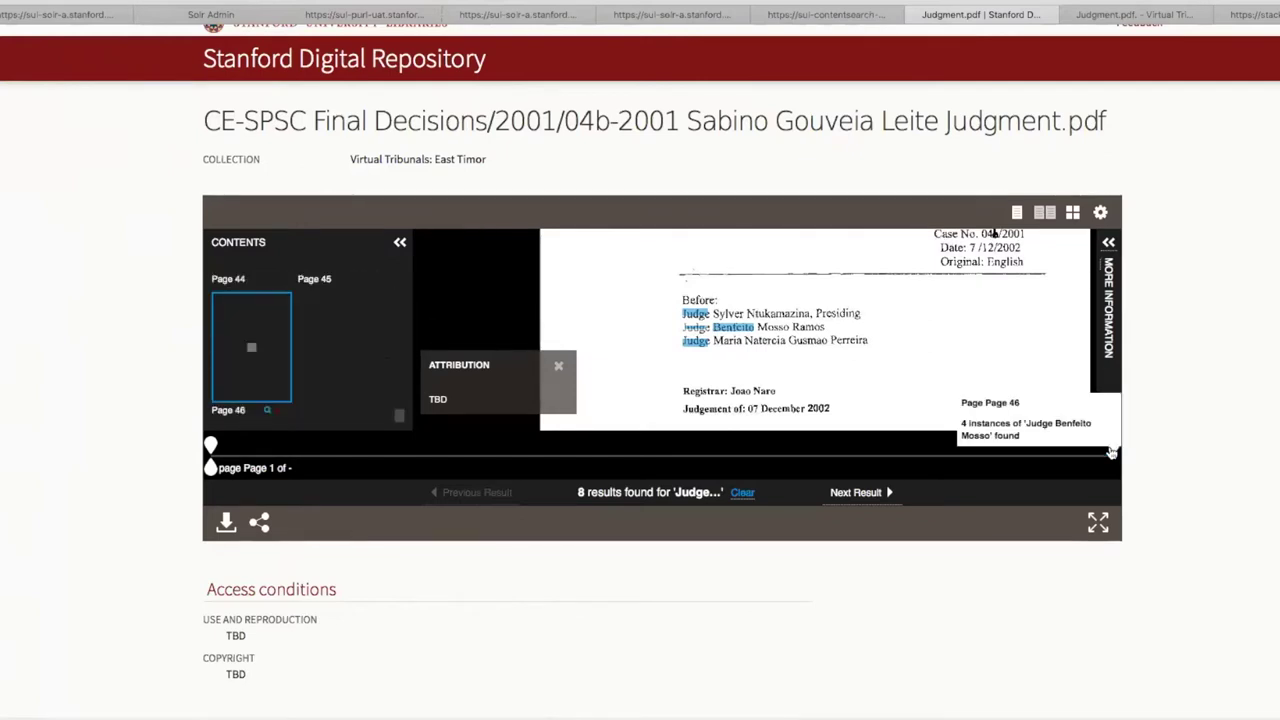
click(1112, 452)
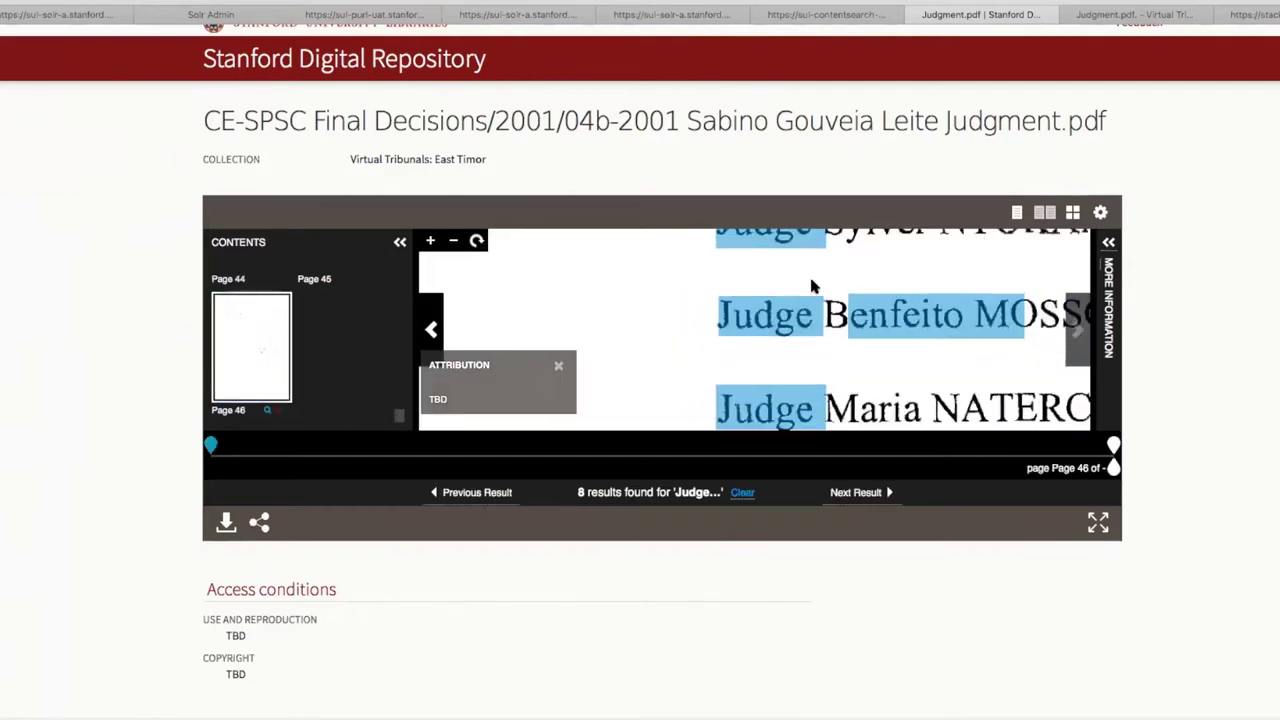
scroll(811, 286, down, 5)
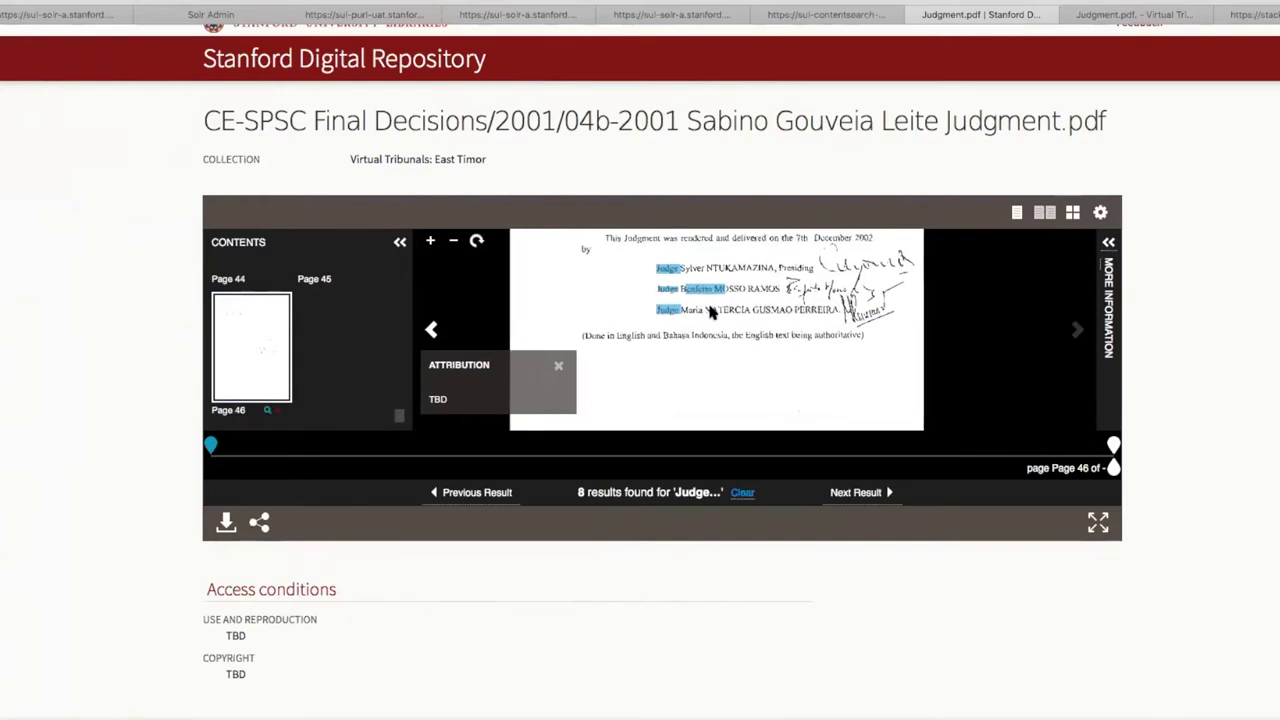
scroll(710, 312, up, 3)
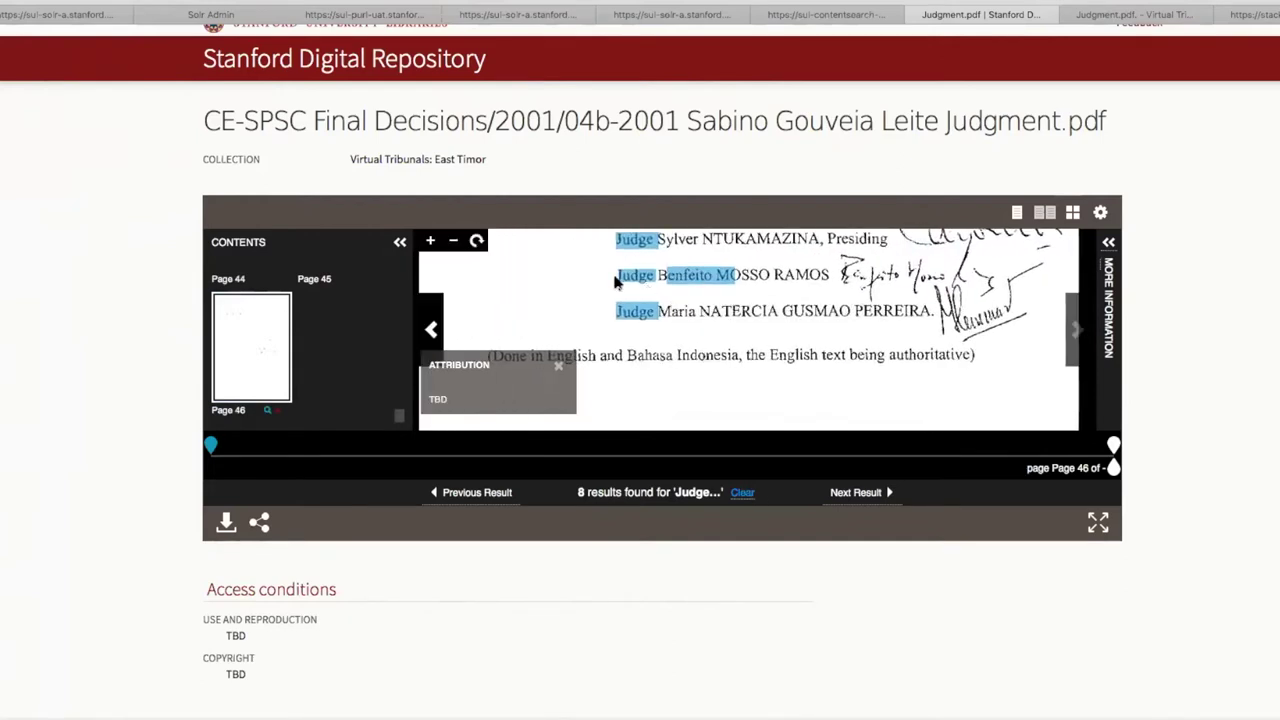
scroll(620, 285, up, 3)
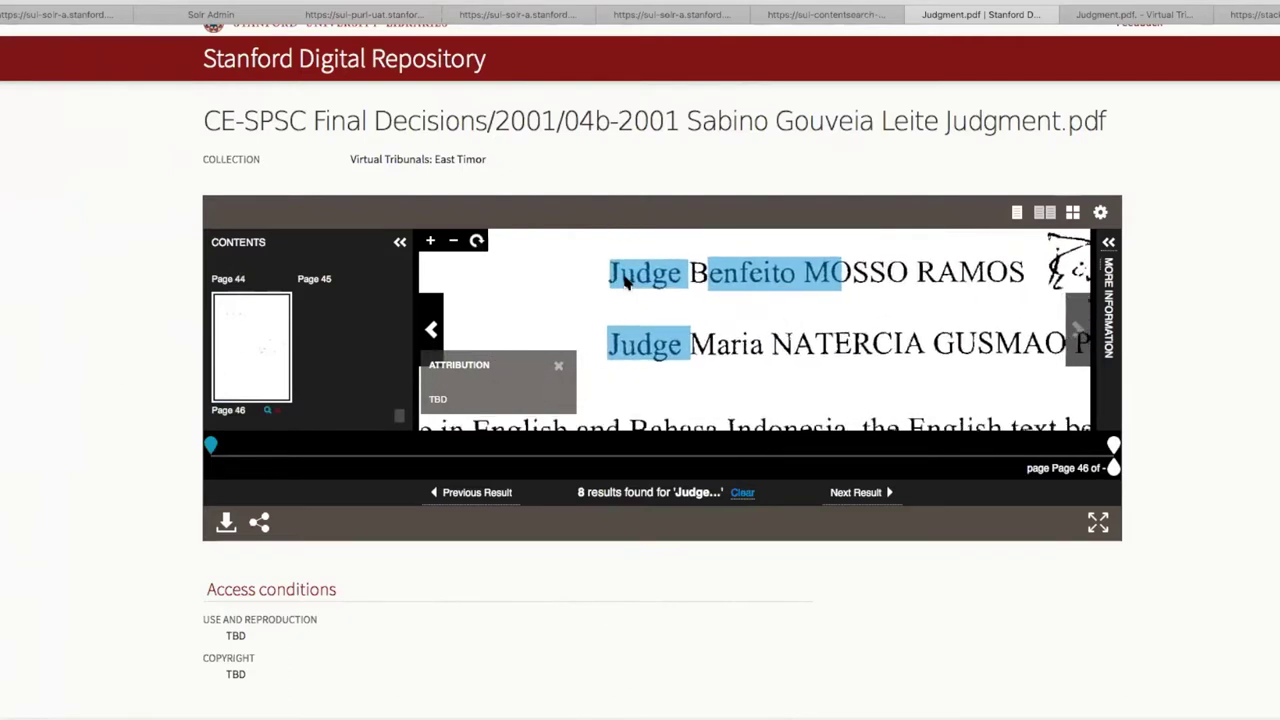
scroll(681, 295, down, 5)
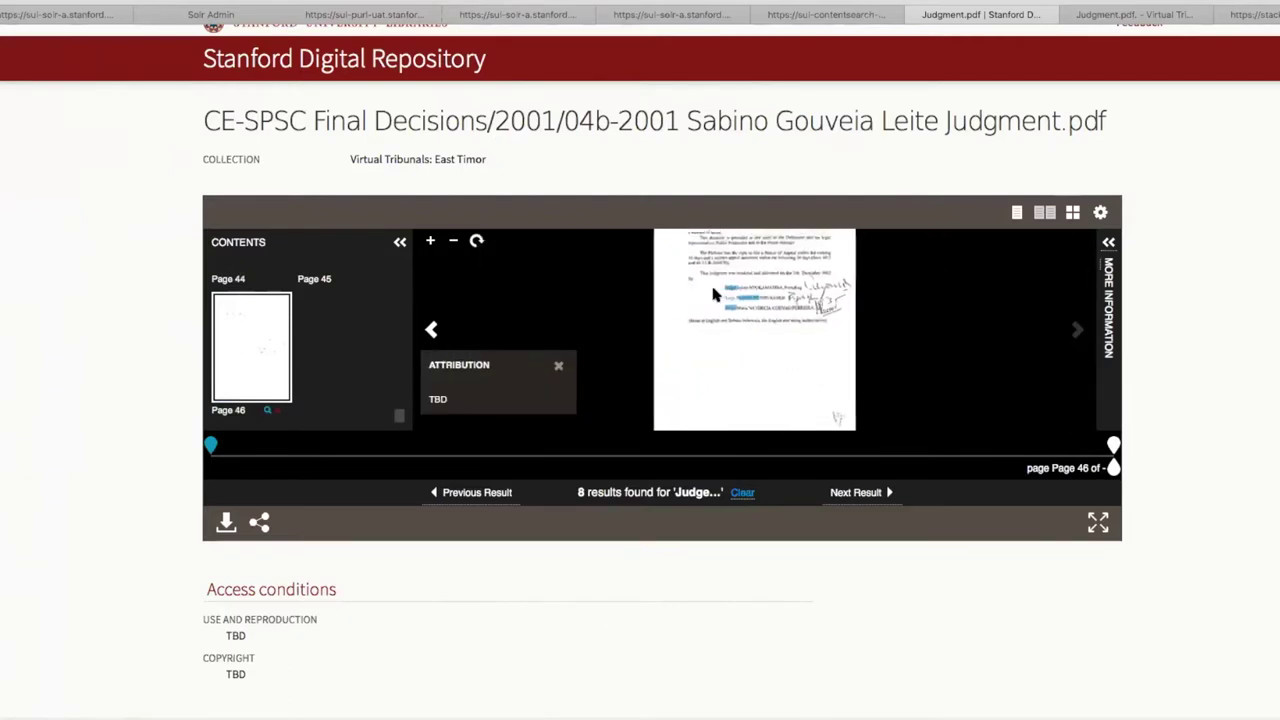
scroll(712, 290, up, 2)
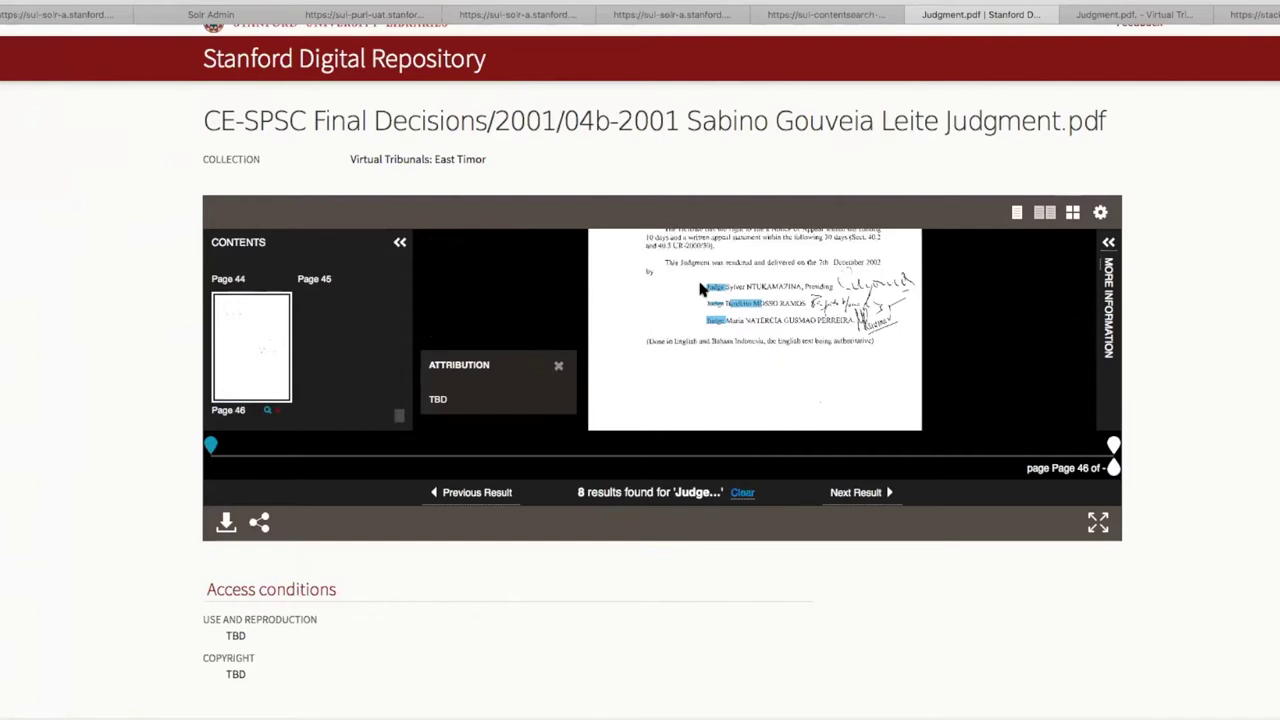
scroll(702, 290, up, 2)
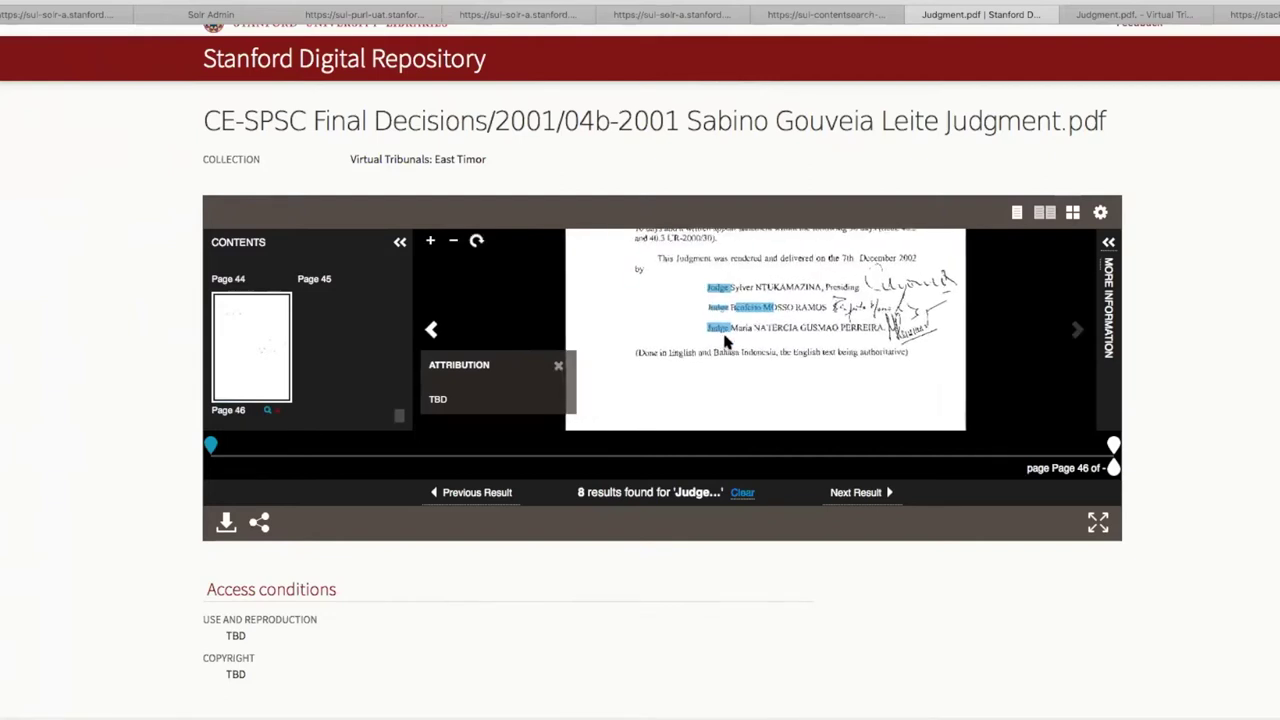
scroll(718, 312, up, 2)
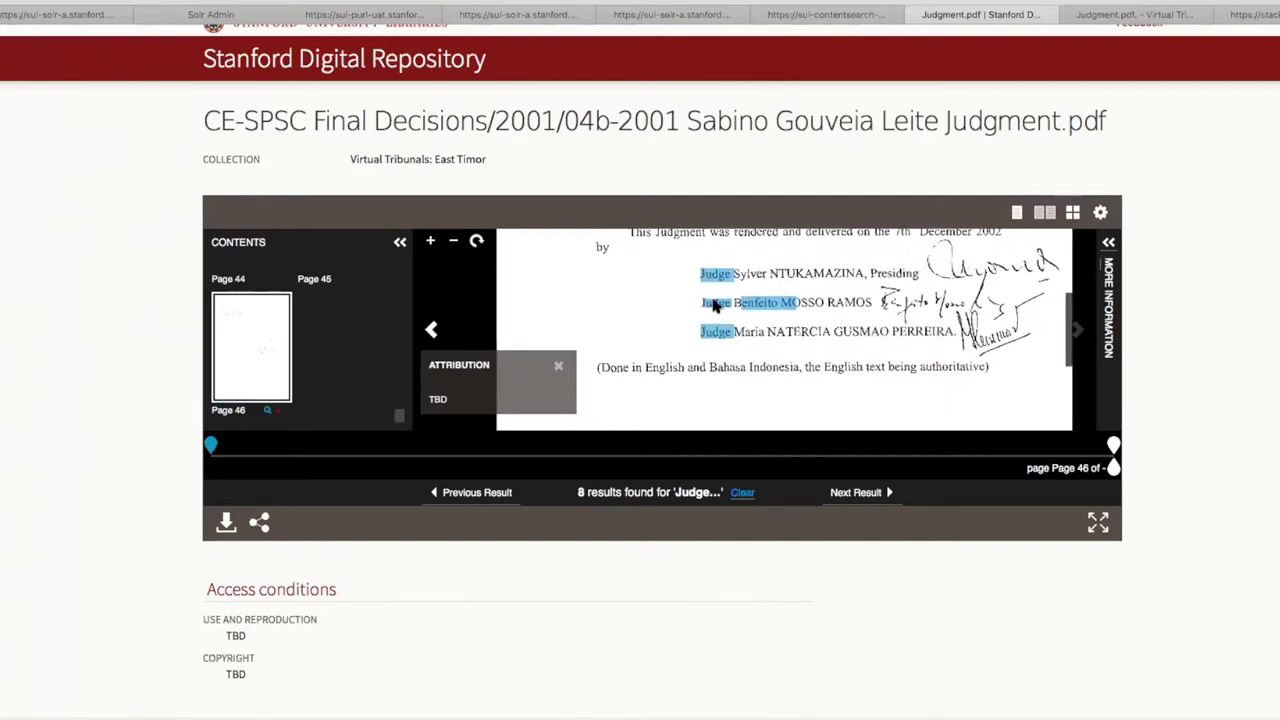